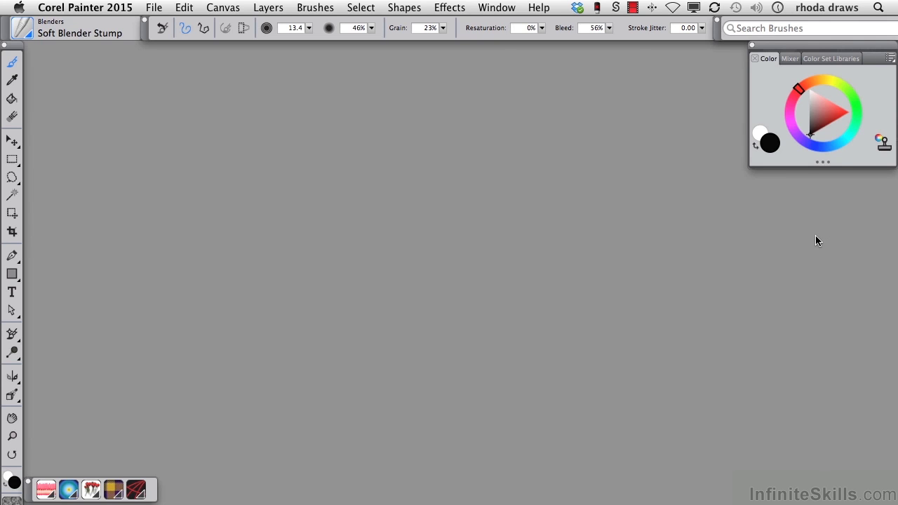
Display the Layers panel beneath the color wheel through Window > Layers.
left_click(496, 13)
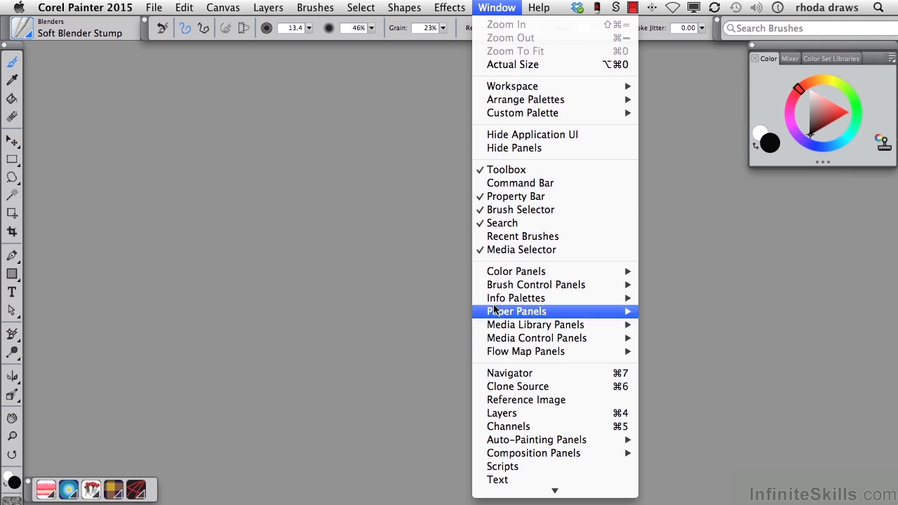
left_click(499, 415)
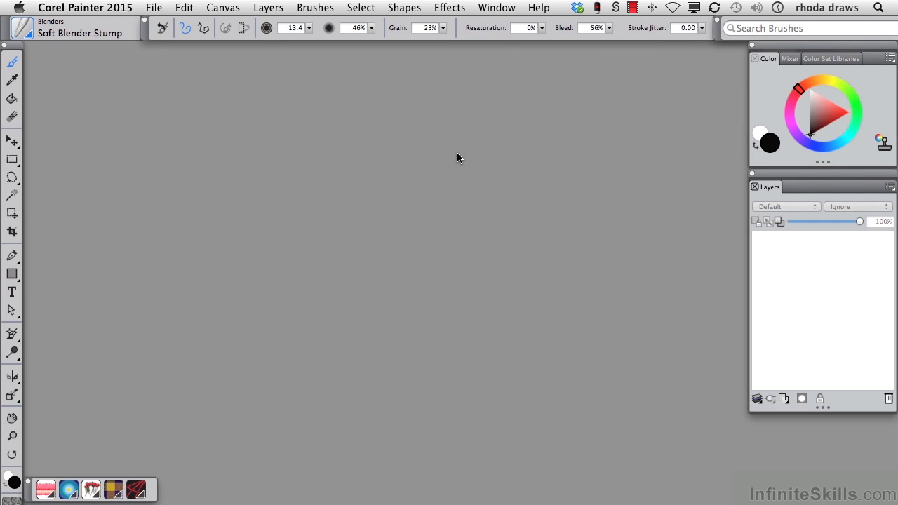
Open oranges.jpg from Working Files 2015 > Chapter 2 and shift its window right.
left_click(153, 8)
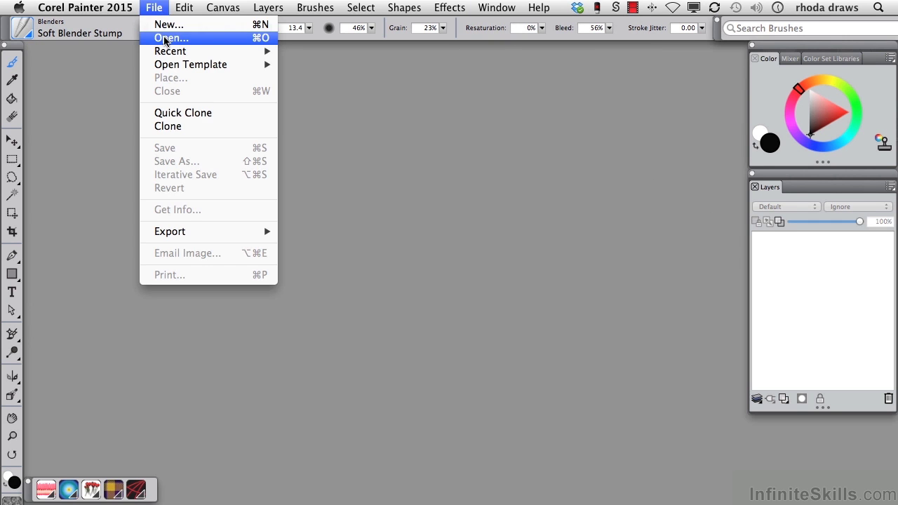
left_click(166, 39)
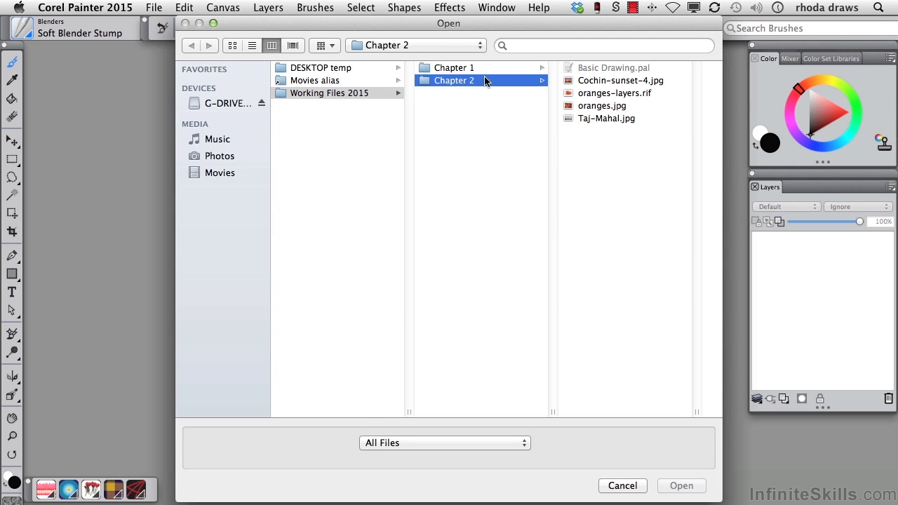
left_click(613, 106)
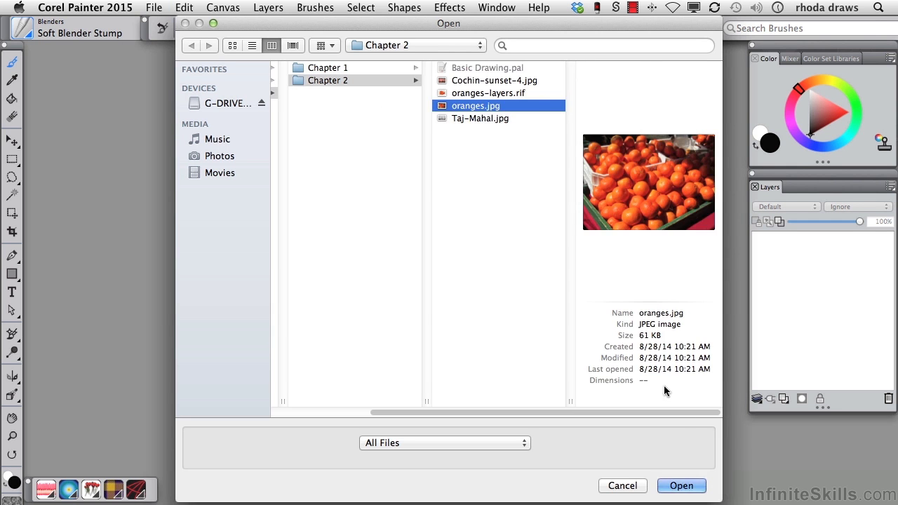
left_click(681, 485)
left_click_drag(432, 56, 529, 53)
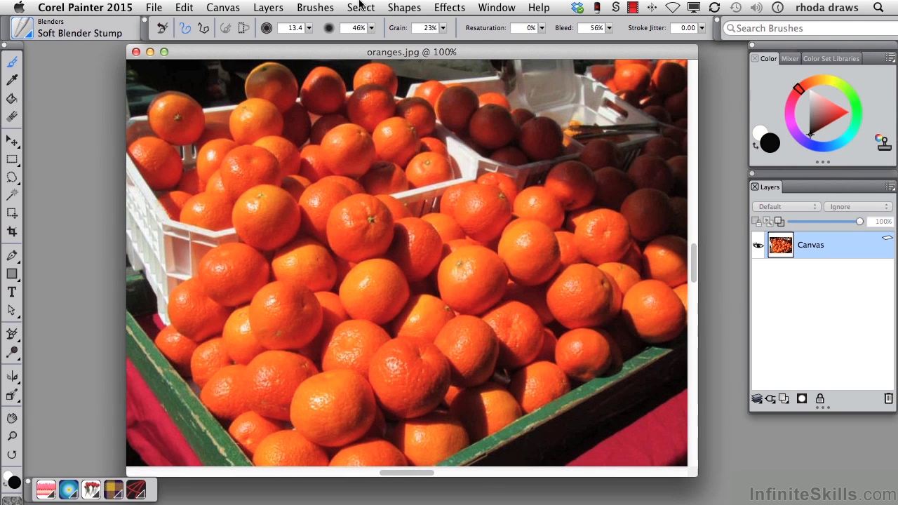
Cut the whole photo and paste it onto Layer 1, then fade it to about 34% opacity.
left_click(361, 8)
left_click(362, 24)
left_click(183, 8)
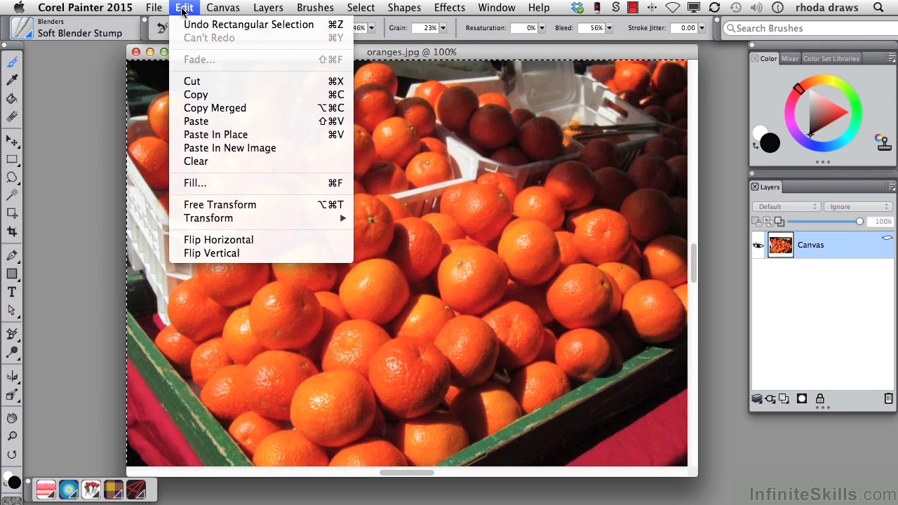
left_click(192, 83)
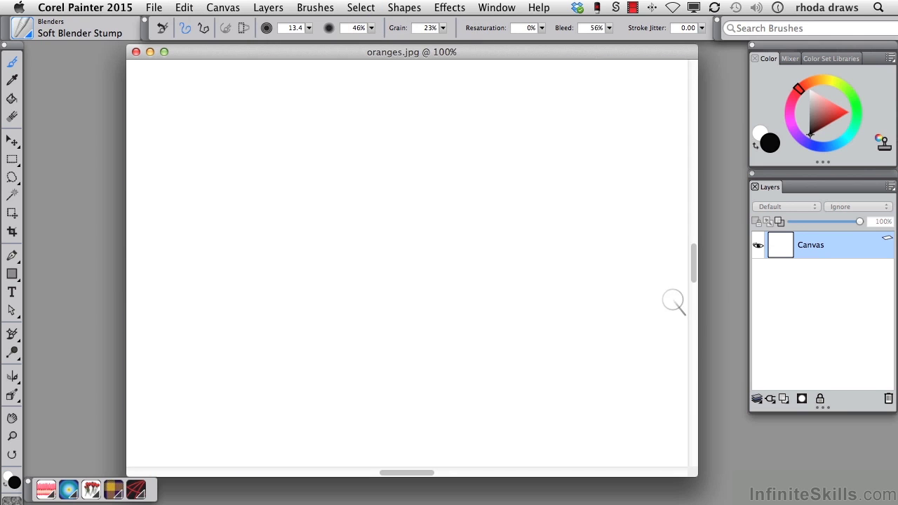
left_click(184, 8)
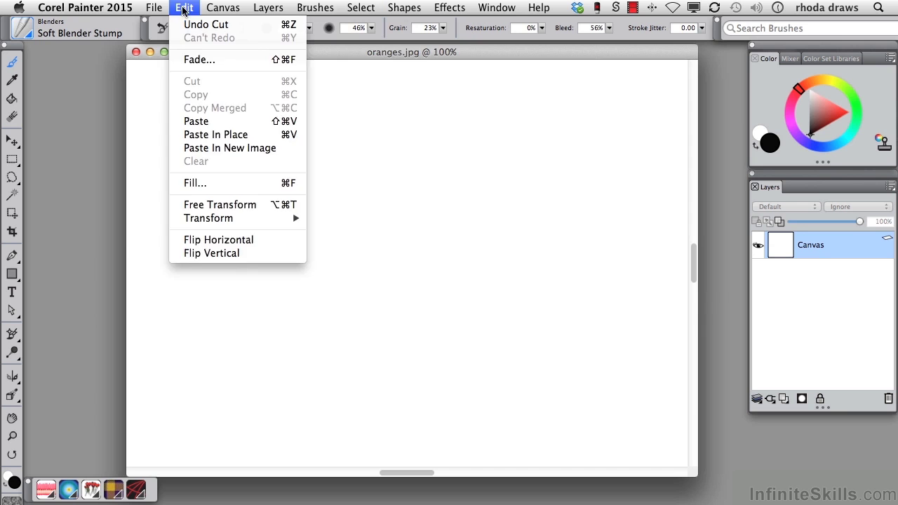
left_click(200, 120)
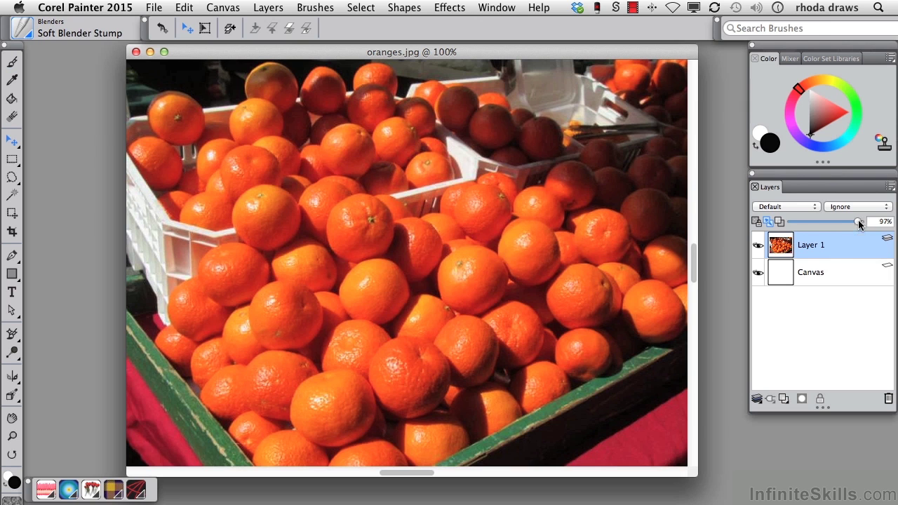
left_click_drag(858, 220, 814, 222)
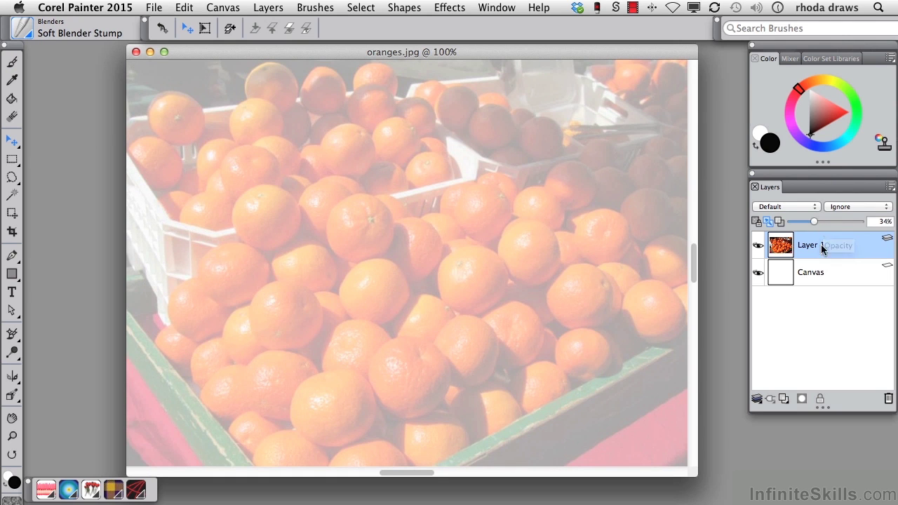
Add Layer 2 above the faded photo and type the name 'sketch' for it.
left_click(784, 397)
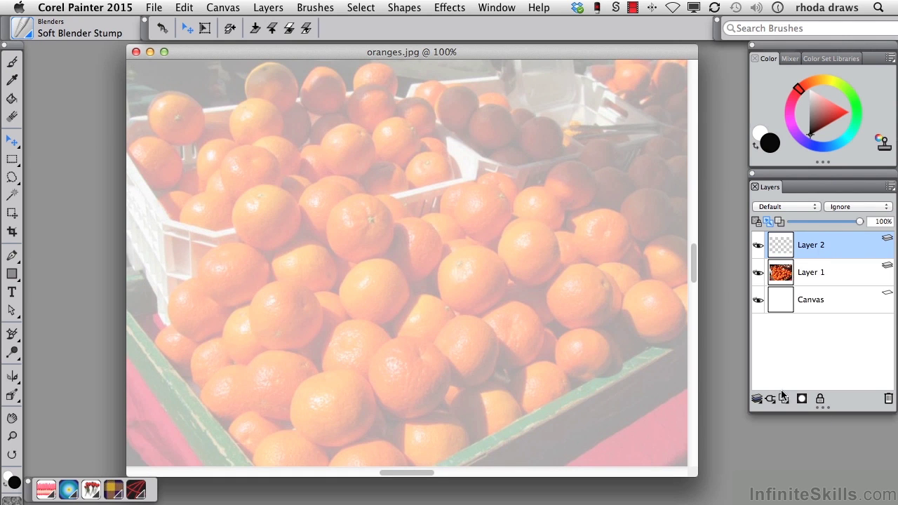
double_click(822, 248)
type("sketch")
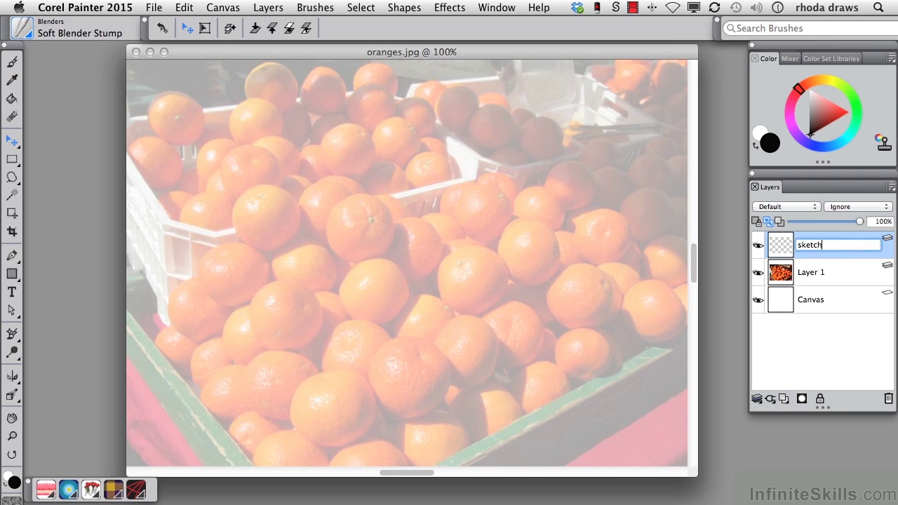
Confirm the 'sketch' name, then import Basic Drawing.pal in the Custom Palette Organizer.
key("Return")
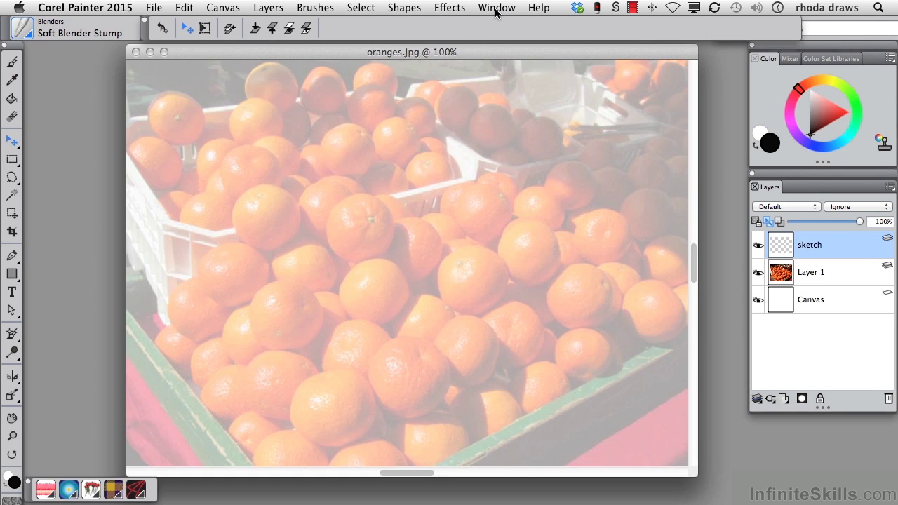
left_click(496, 7)
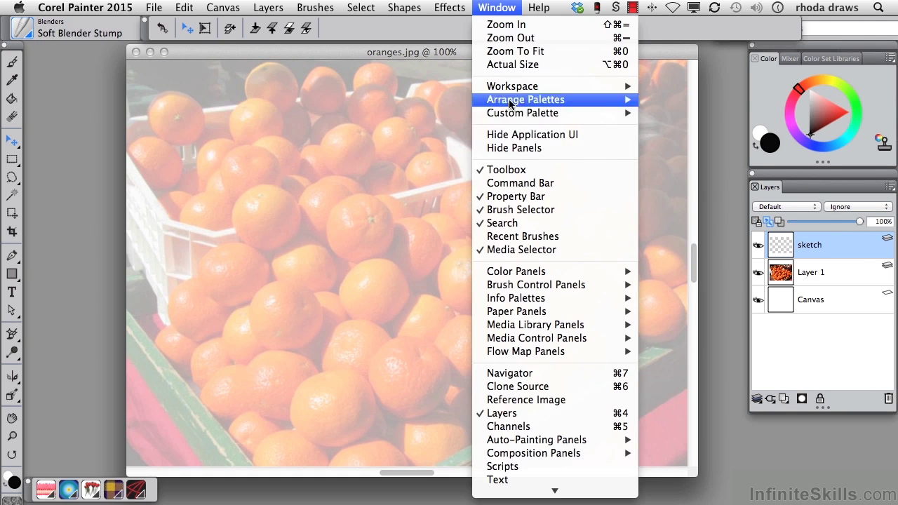
mouse_move(516, 116)
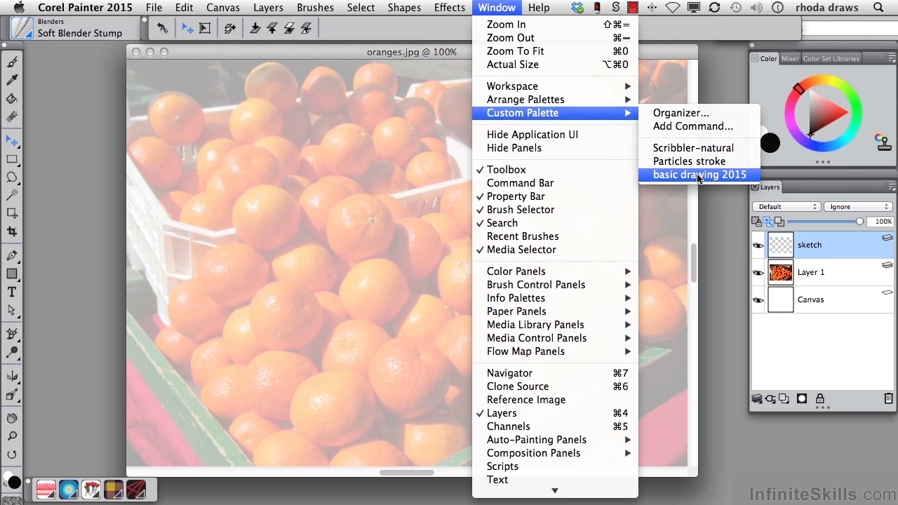
left_click(666, 113)
left_click(541, 196)
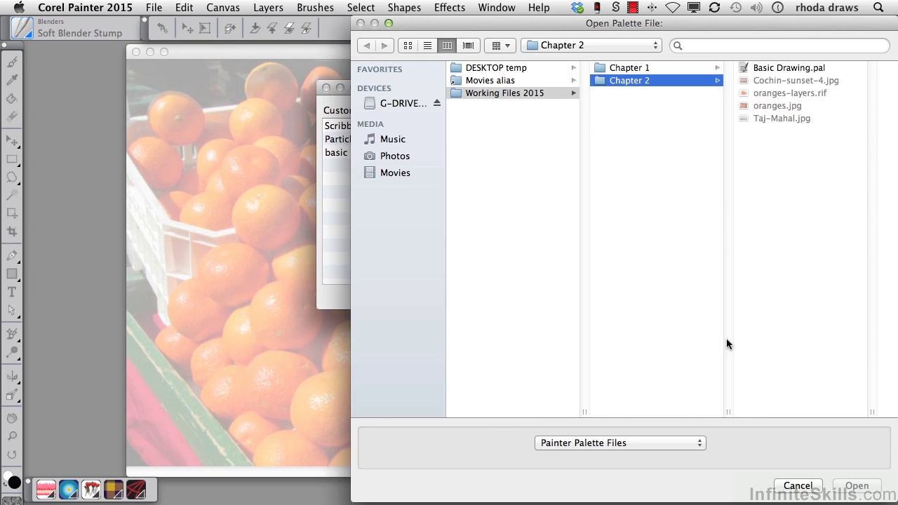
left_click(795, 485)
left_click(369, 153)
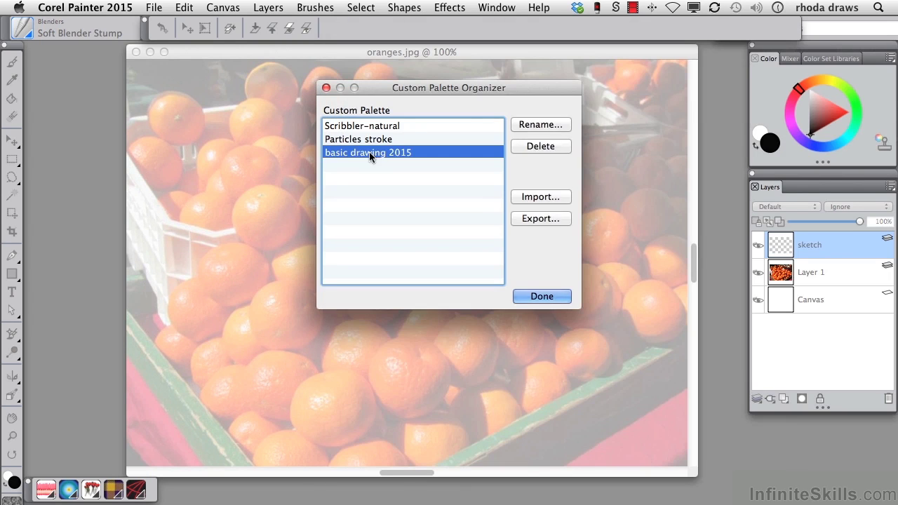
left_click(561, 298)
Show the 'basic drawing 2015' custom palette and position it beside the document.
left_click_drag(281, 51, 303, 59)
left_click(497, 8)
mouse_move(523, 113)
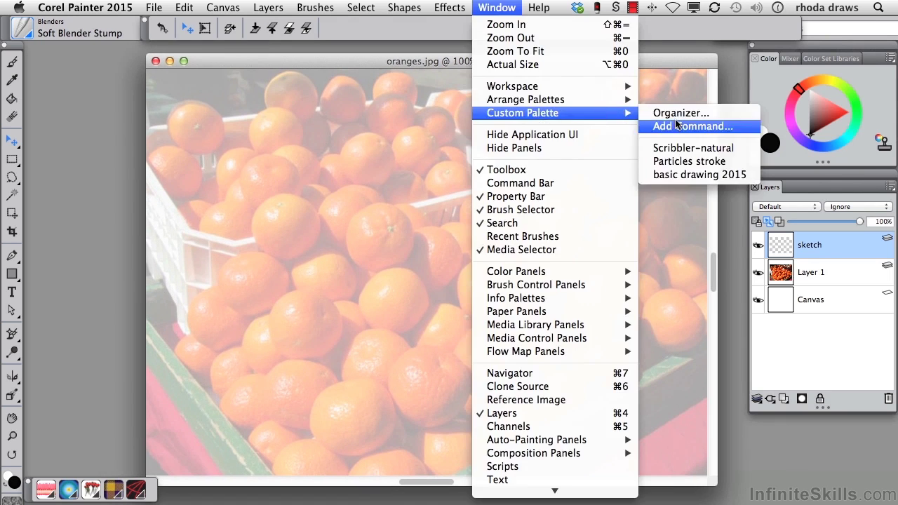
left_click(673, 174)
left_click_drag(193, 44, 184, 47)
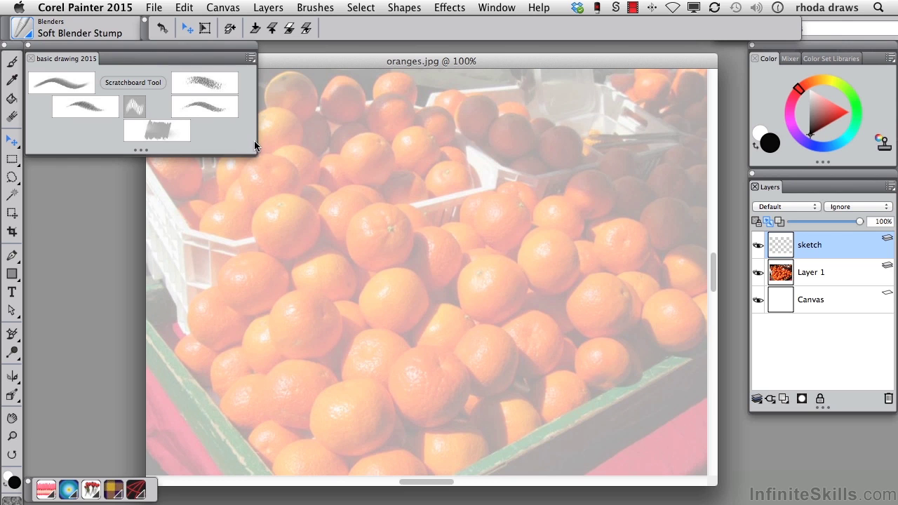
Try several brushes from the custom palette, then settle on Flattened Pencil with dark brown.
left_click(63, 80)
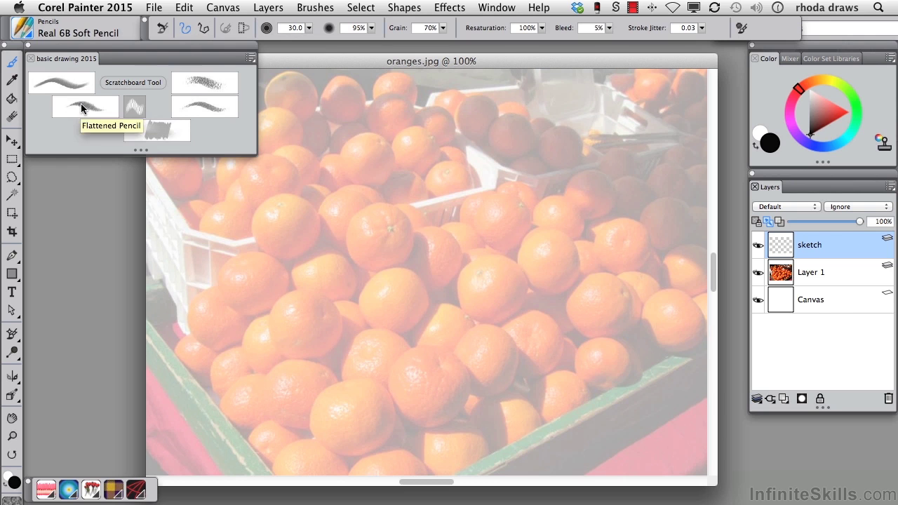
left_click(81, 104)
left_click(135, 79)
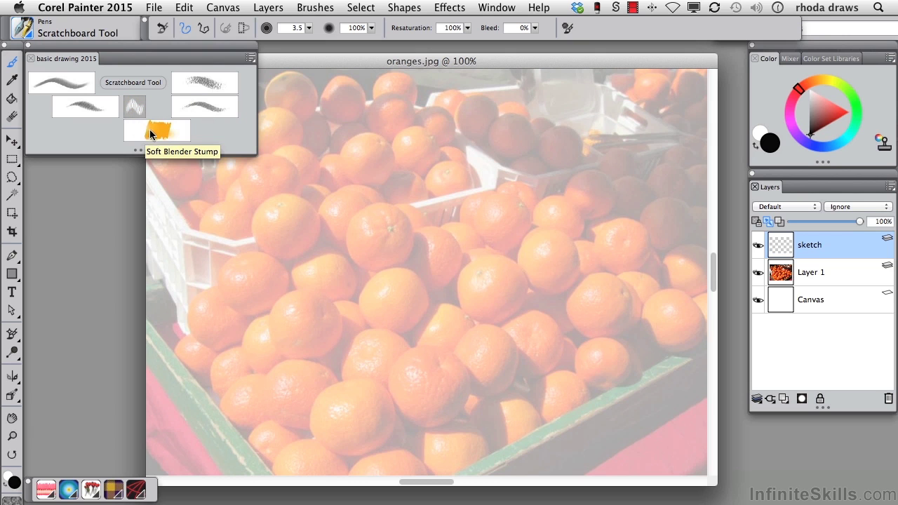
left_click(204, 83)
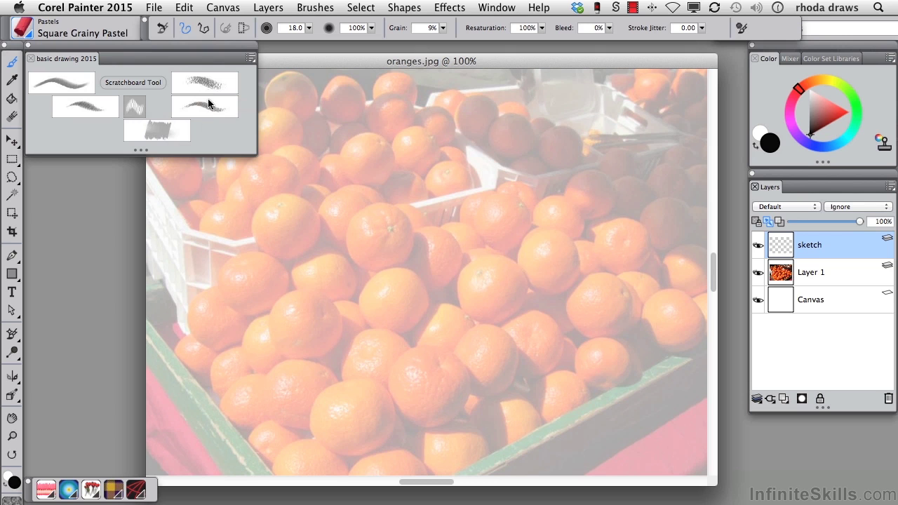
left_click(205, 106)
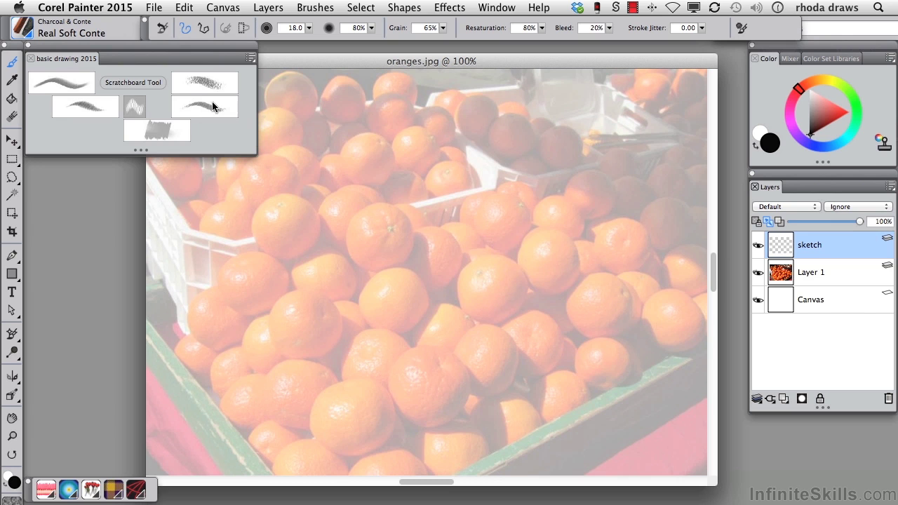
left_click(73, 107)
left_click(818, 127)
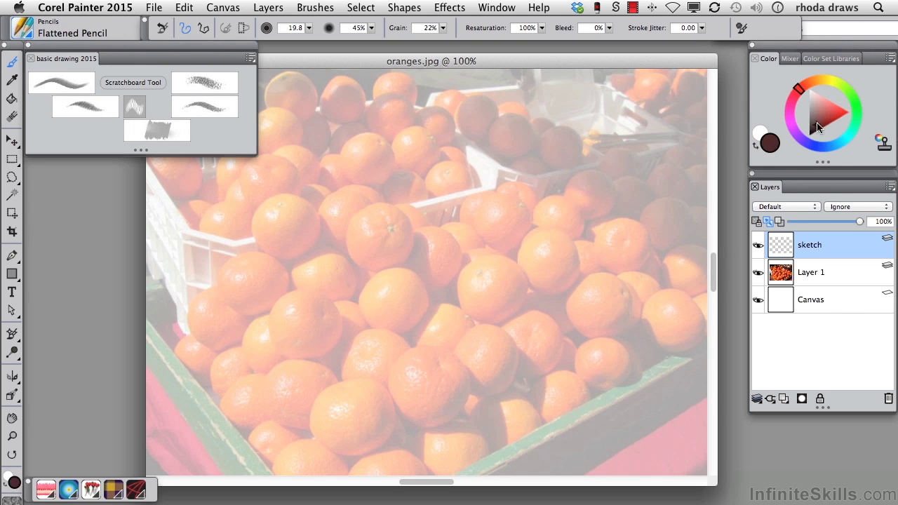
Sketch curved pencil outlines around the oranges in the centre of the pile.
mouse_move(382, 211)
left_mouse_down()
mouse_move(350, 226)
mouse_move(352, 270)
left_mouse_up()
mouse_move(389, 209)
left_mouse_down()
mouse_move(406, 230)
mouse_move(407, 261)
left_mouse_up()
left_click_drag(418, 230, 457, 270)
left_click_drag(414, 265, 414, 323)
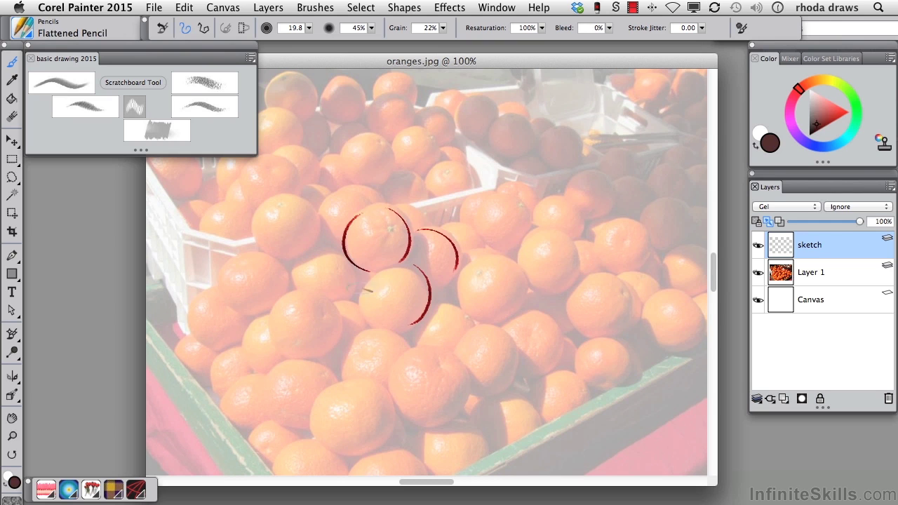
left_click_drag(351, 295, 382, 331)
left_click_drag(368, 330, 401, 354)
left_click_drag(343, 354, 349, 385)
left_click_drag(385, 360, 456, 419)
left_click_drag(442, 350, 477, 398)
left_click_drag(458, 278, 427, 312)
left_click_drag(491, 256, 523, 315)
mouse_move(486, 319)
left_mouse_down()
mouse_move(564, 344)
mouse_move(491, 389)
left_mouse_up()
left_click_drag(519, 378, 551, 365)
Outline the oranges at right-centre, upper left, left side and lower centre.
mouse_move(520, 261)
left_mouse_down()
mouse_move(571, 257)
mouse_move(559, 293)
left_mouse_up()
left_click_drag(578, 237, 561, 325)
left_click_drag(615, 282, 624, 336)
mouse_move(492, 205)
left_mouse_down()
mouse_move(484, 247)
mouse_move(518, 245)
left_mouse_up()
left_click_drag(324, 270, 330, 300)
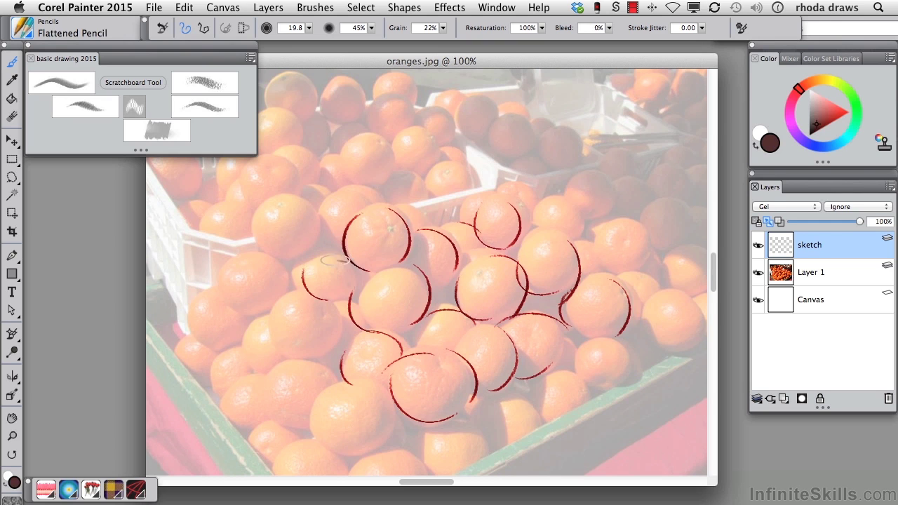
left_click_drag(339, 255, 351, 295)
left_click_drag(279, 203, 289, 261)
left_click_drag(320, 207, 360, 200)
mouse_move(224, 274)
left_mouse_down()
mouse_move(261, 317)
mouse_move(274, 351)
left_mouse_up()
left_click_drag(336, 300, 344, 361)
left_click_drag(270, 382, 308, 429)
left_click_drag(330, 393, 329, 446)
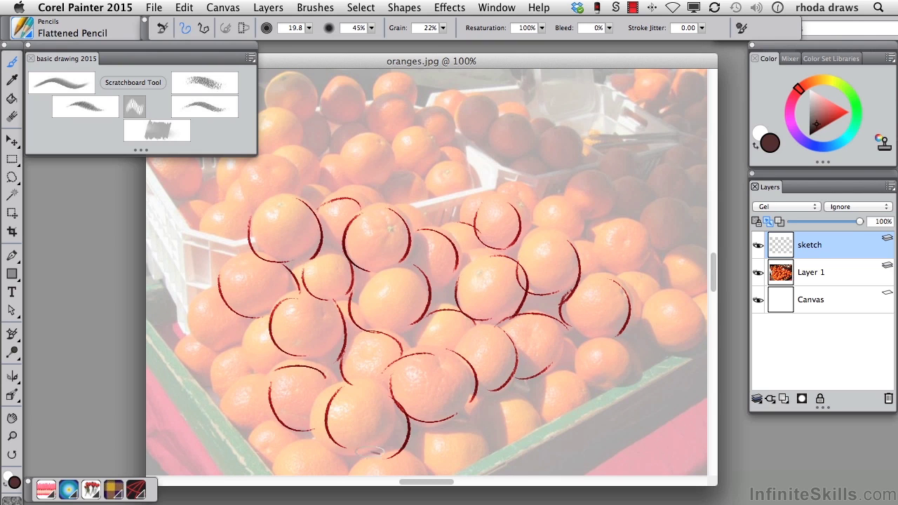
left_click_drag(421, 435, 433, 468)
left_click_drag(460, 412, 493, 449)
left_click_drag(505, 388, 542, 409)
mouse_move(438, 165)
left_mouse_down()
mouse_move(442, 205)
mouse_move(458, 209)
left_mouse_up()
Outline the remaining oranges along the top, left edge, upper right and far right.
left_click_drag(382, 144, 393, 195)
left_click_drag(307, 144, 301, 189)
mouse_move(260, 169)
left_mouse_down()
mouse_move(256, 209)
mouse_move(231, 242)
left_mouse_up()
left_click_drag(210, 291, 235, 351)
left_click_drag(255, 315, 245, 375)
left_click_drag(270, 375, 267, 429)
left_click_drag(230, 357, 223, 397)
left_click_drag(393, 146, 428, 145)
left_click_drag(456, 113, 481, 141)
left_click_drag(487, 115, 505, 146)
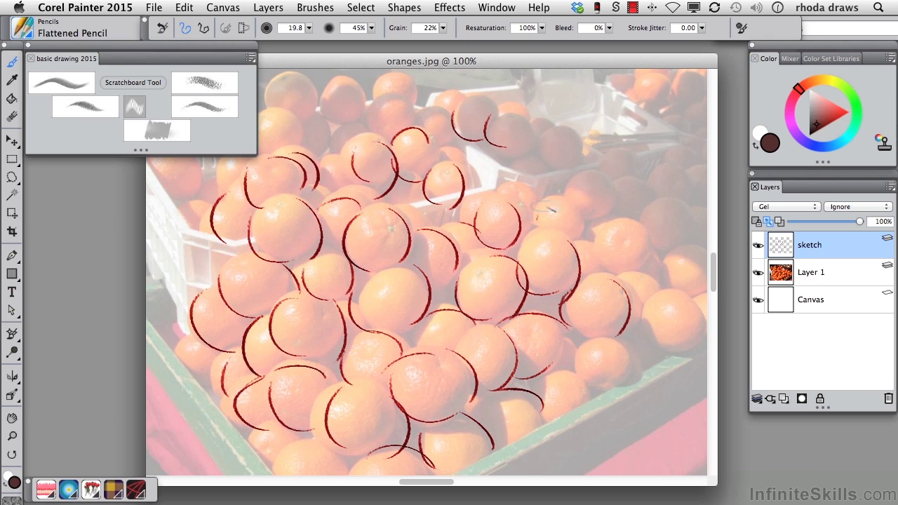
left_click_drag(534, 210, 587, 242)
mouse_move(568, 188)
left_mouse_down()
mouse_move(597, 232)
mouse_move(651, 273)
left_mouse_up()
left_click_drag(665, 295, 681, 348)
left_click_drag(576, 375, 627, 368)
left_click_drag(547, 368, 589, 393)
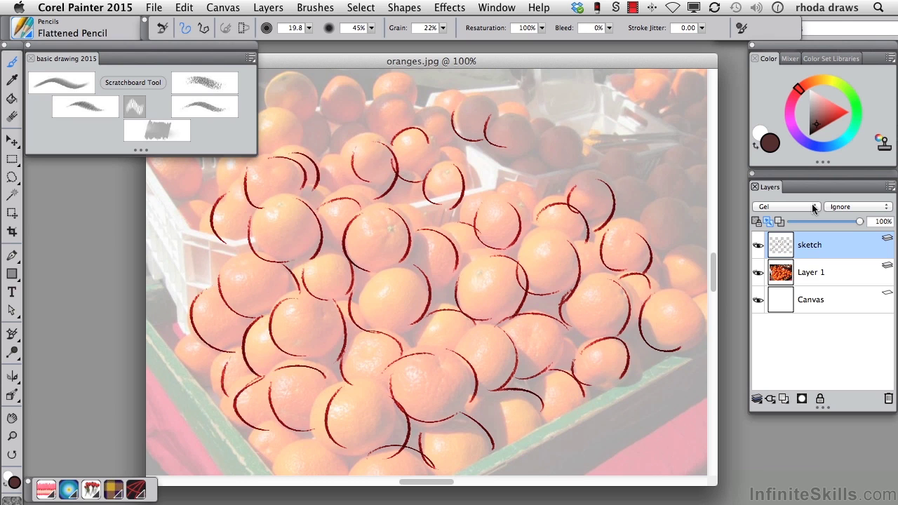
Add a layer named 'color' above sketch and choose the Square Grainy Pastel brush.
left_click(783, 397)
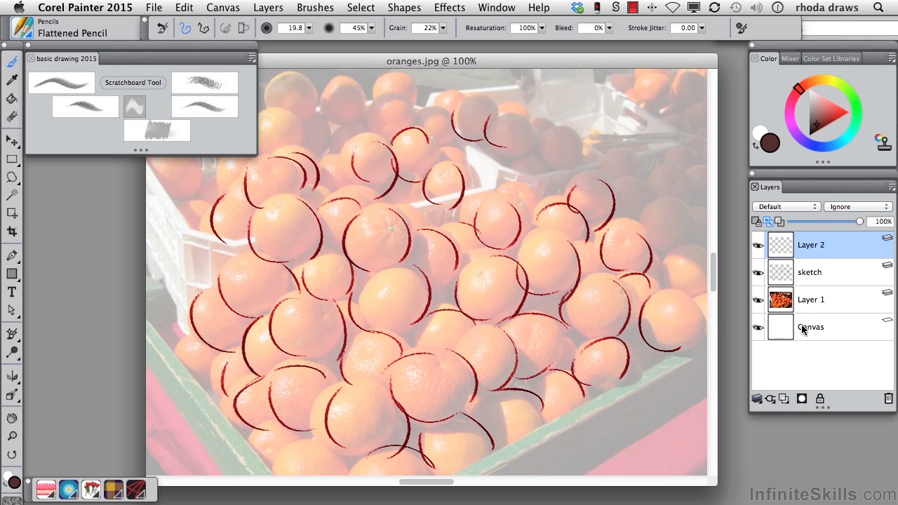
double_click(819, 242)
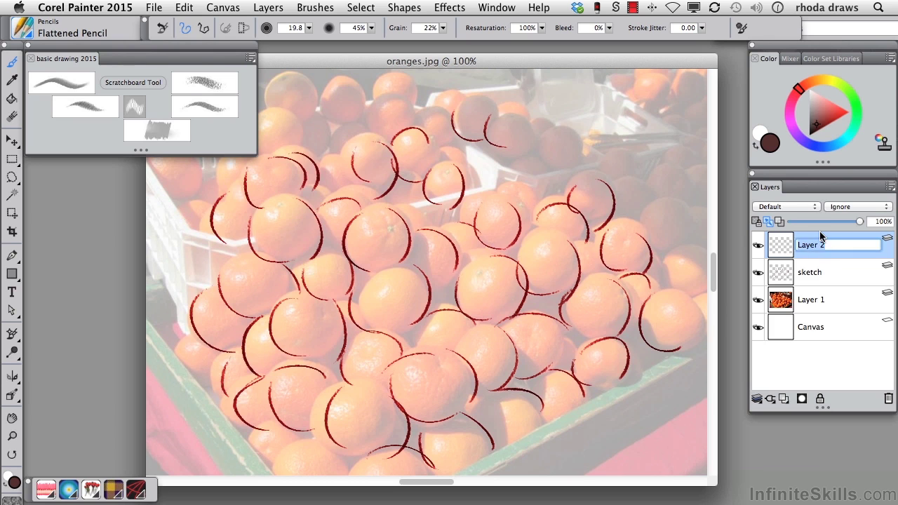
type("color")
left_click(201, 81)
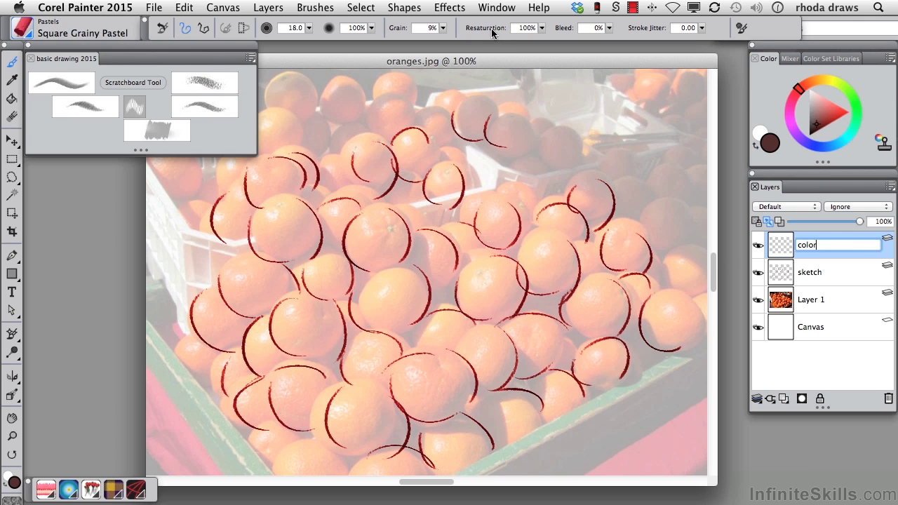
Load oranges.jpg from Chapter 2 into the Reference Image panel.
left_click(497, 7)
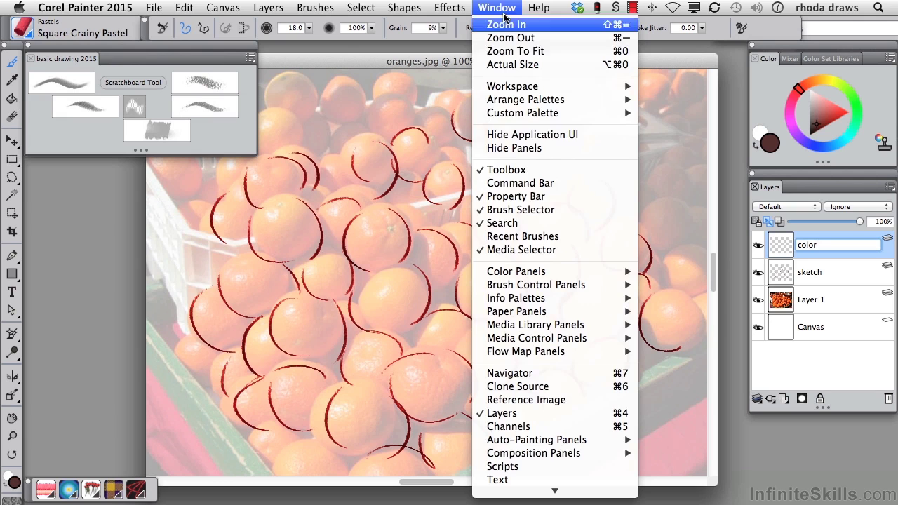
left_click(525, 401)
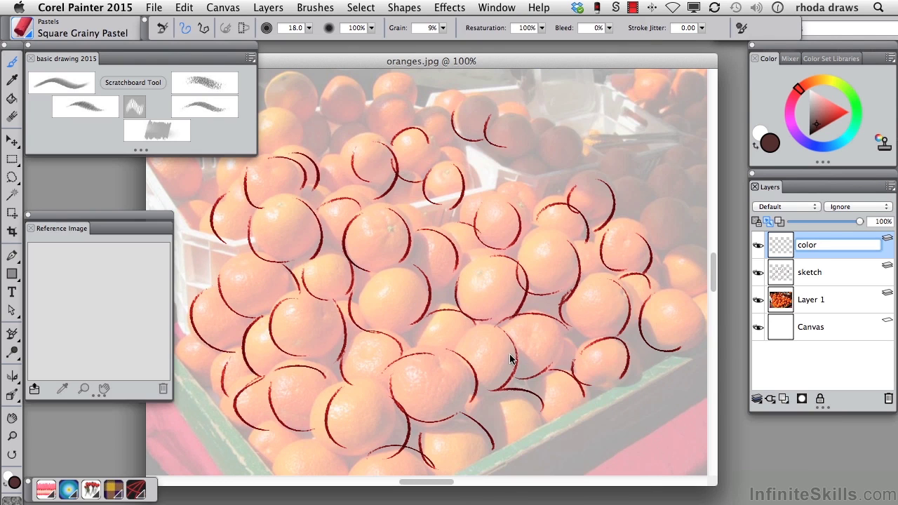
left_click(34, 390)
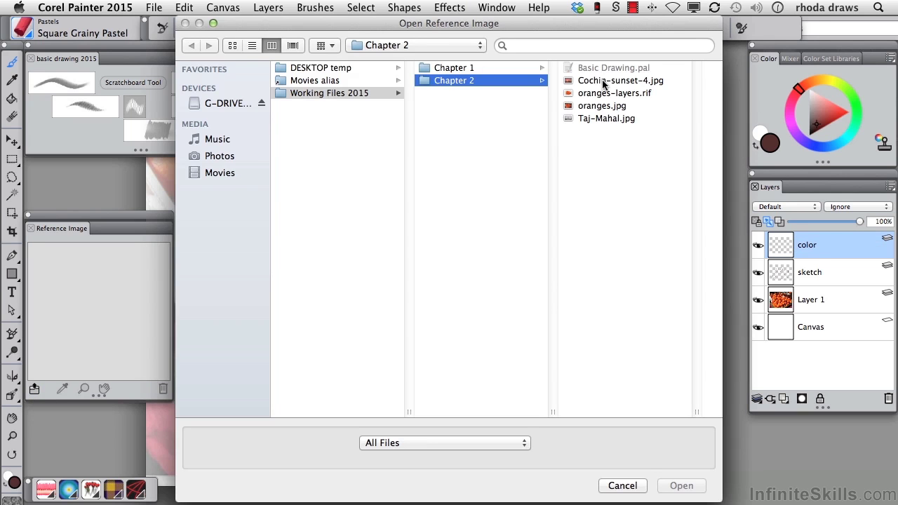
left_click(606, 106)
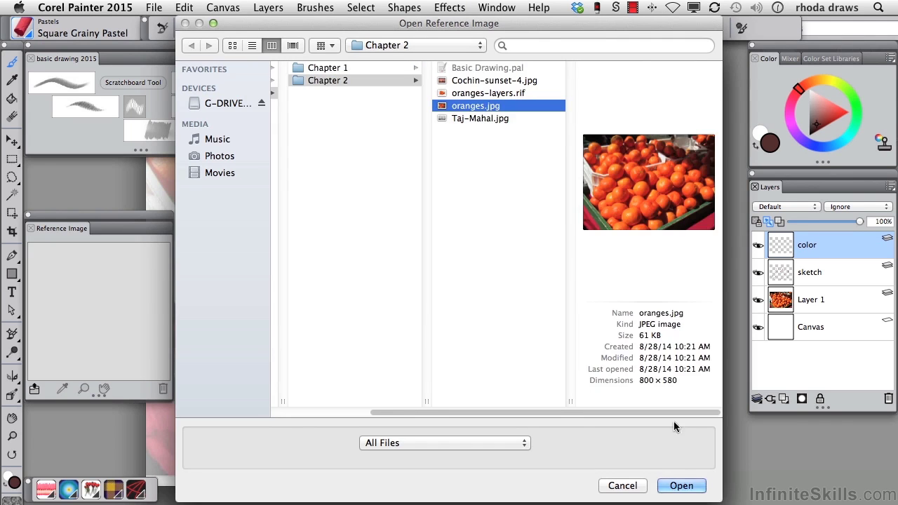
left_click(681, 485)
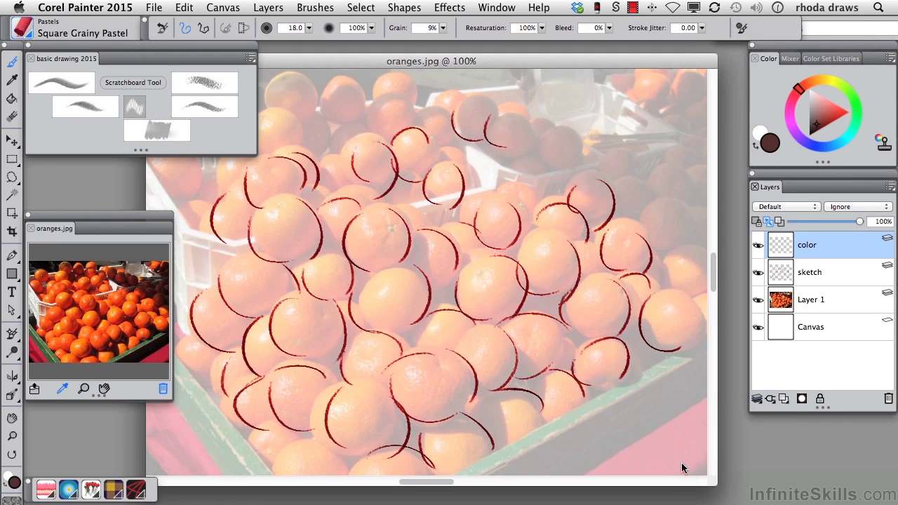
Zoom into the reference photo and sample several orange tones from the fruit with the Dropper.
left_click(84, 389)
left_click(95, 340)
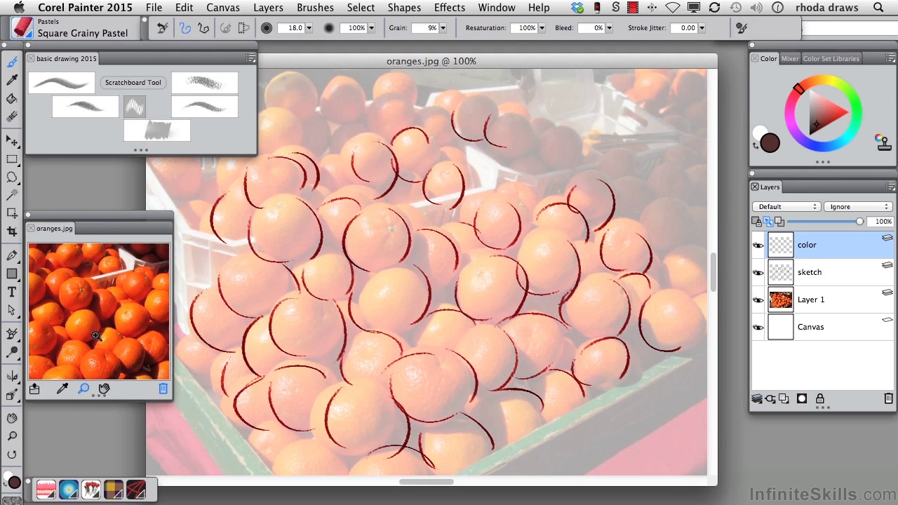
left_click(62, 390)
left_click(90, 319)
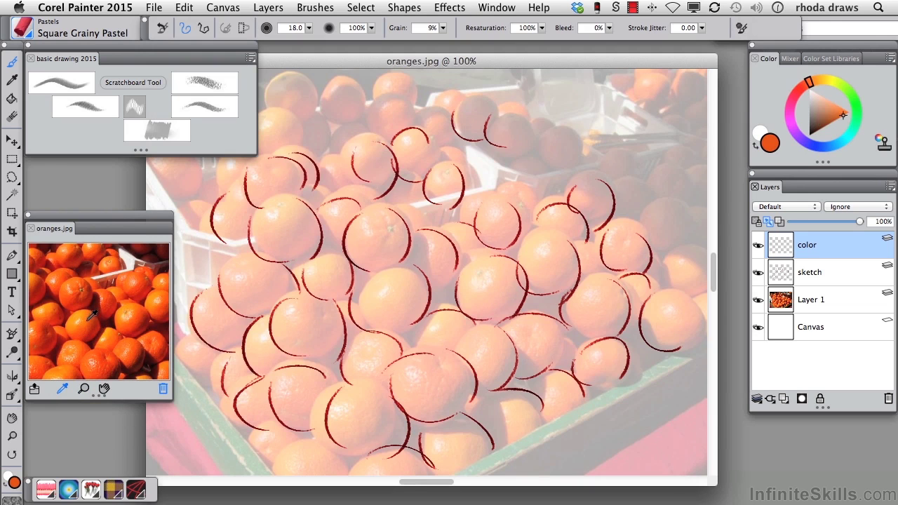
left_click(83, 325)
left_click(69, 283)
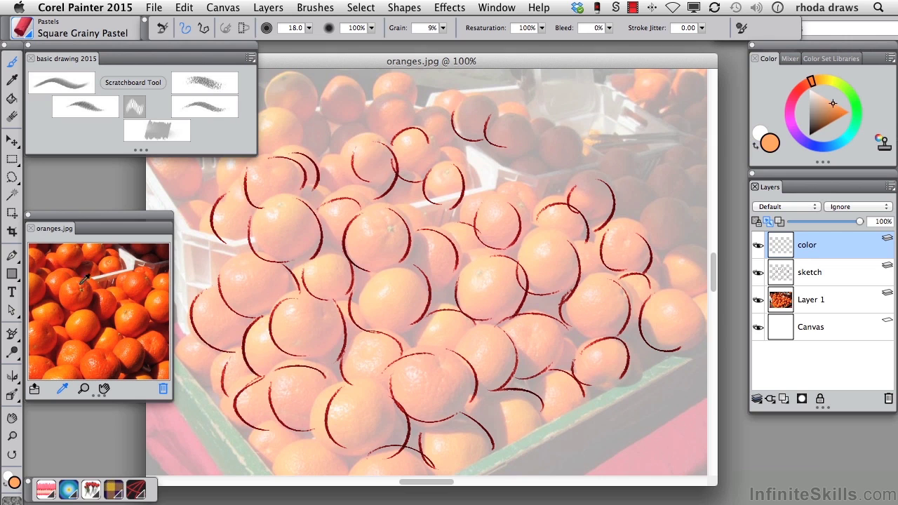
left_click(140, 302)
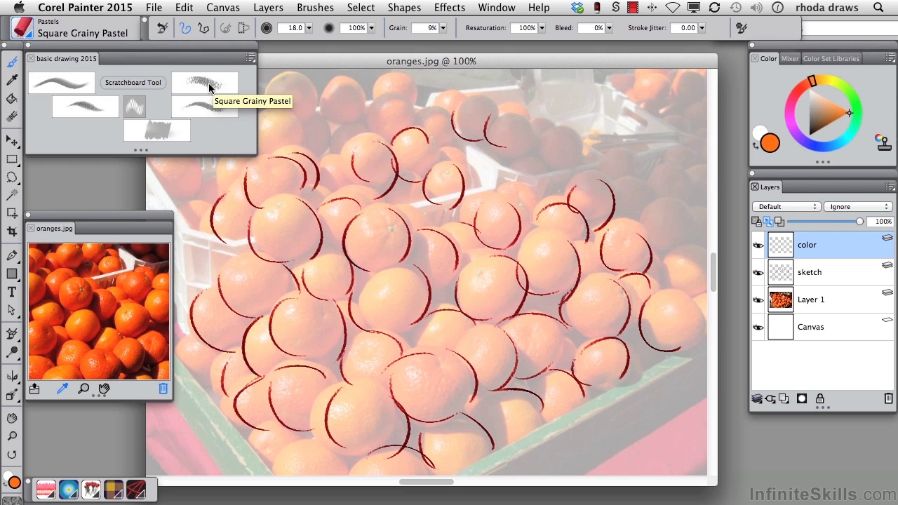
Paint a broad Square Grainy Pastel orange patch over the upper-left group of oranges.
mouse_move(277, 176)
left_mouse_down()
mouse_move(246, 211)
mouse_move(330, 168)
mouse_move(309, 182)
mouse_move(344, 232)
mouse_move(259, 267)
mouse_move(239, 302)
mouse_move(228, 352)
mouse_move(309, 294)
mouse_move(260, 270)
mouse_move(393, 224)
mouse_move(413, 190)
mouse_move(358, 119)
mouse_move(449, 210)
mouse_move(400, 232)
mouse_move(456, 260)
mouse_move(403, 319)
mouse_move(347, 302)
mouse_move(424, 337)
mouse_move(319, 384)
mouse_move(389, 320)
left_mouse_up()
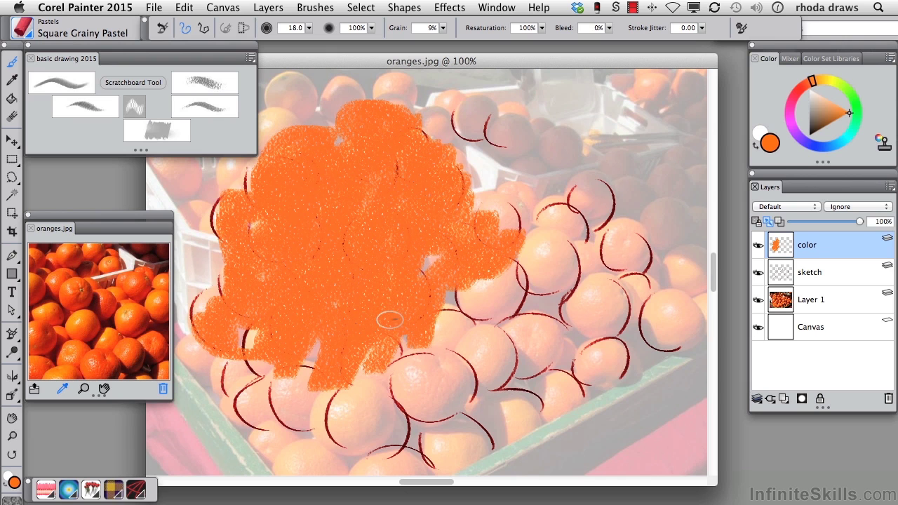
Set the color layer's composite method to Gel and paint orange over the lower-left oranges.
left_click(815, 210)
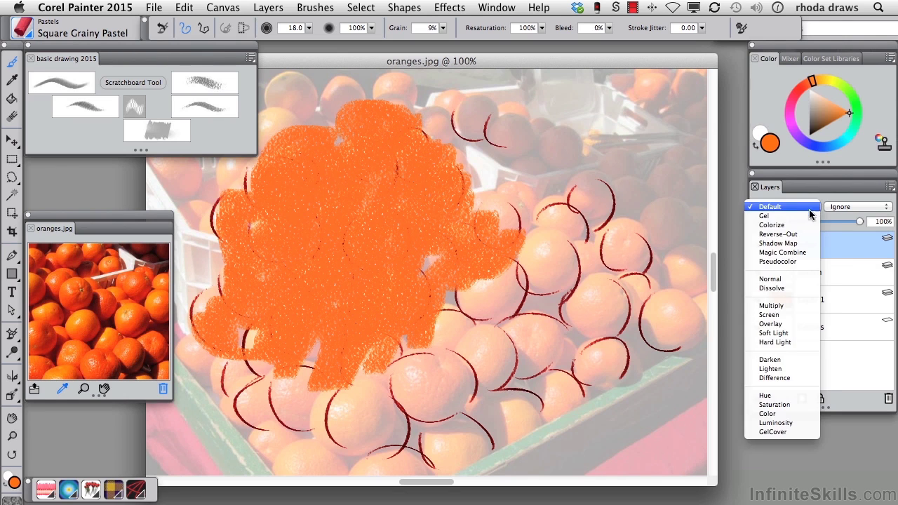
left_click(807, 216)
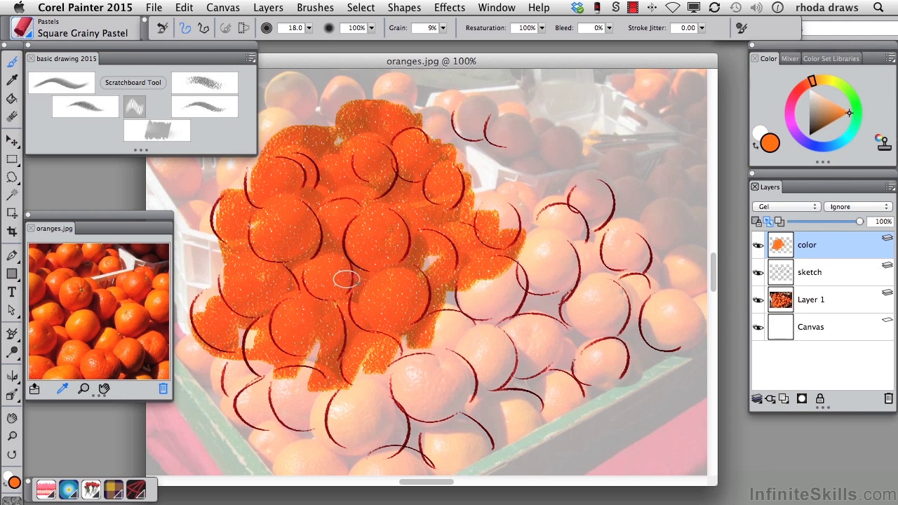
mouse_move(242, 337)
left_mouse_down()
mouse_move(252, 396)
mouse_move(257, 362)
mouse_move(288, 411)
mouse_move(337, 407)
mouse_move(329, 456)
mouse_move(388, 381)
left_mouse_up()
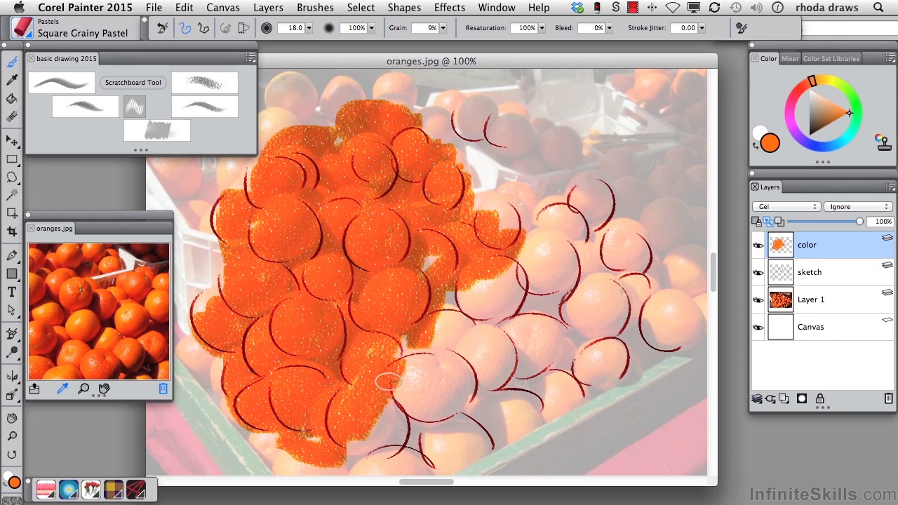
Enlarge the brush to size 43.2 and paint orange over the upper-right and right-side oranges.
left_click(309, 28)
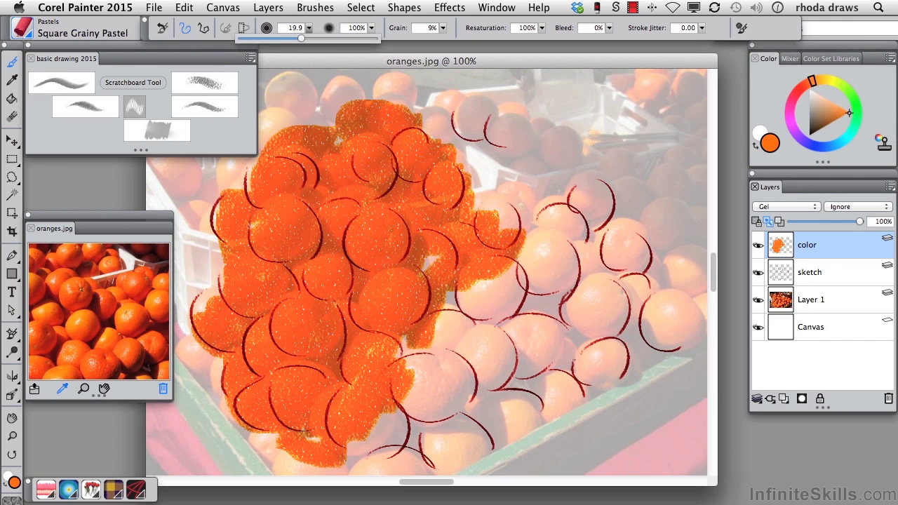
left_click_drag(307, 37, 304, 38)
mouse_move(477, 134)
left_mouse_down()
mouse_move(449, 133)
mouse_move(519, 196)
mouse_move(562, 280)
left_mouse_up()
left_click(309, 28)
left_click_drag(307, 37, 317, 38)
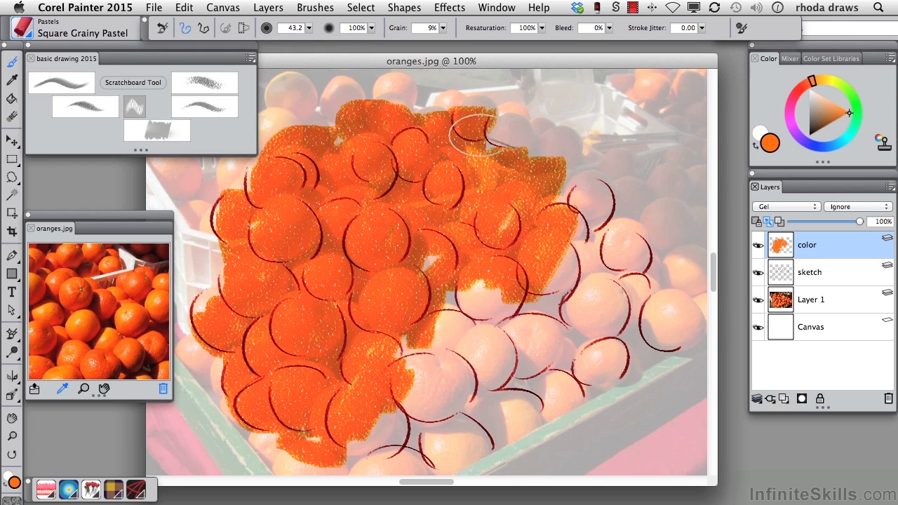
mouse_move(616, 259)
left_mouse_down()
mouse_move(561, 249)
mouse_move(400, 399)
mouse_move(617, 337)
mouse_move(477, 140)
mouse_move(603, 164)
mouse_move(662, 321)
mouse_move(401, 257)
mouse_move(275, 149)
mouse_move(203, 302)
mouse_move(357, 431)
mouse_move(473, 305)
mouse_move(260, 195)
mouse_move(374, 340)
mouse_move(225, 240)
mouse_move(301, 132)
mouse_move(553, 137)
mouse_move(548, 175)
left_mouse_up()
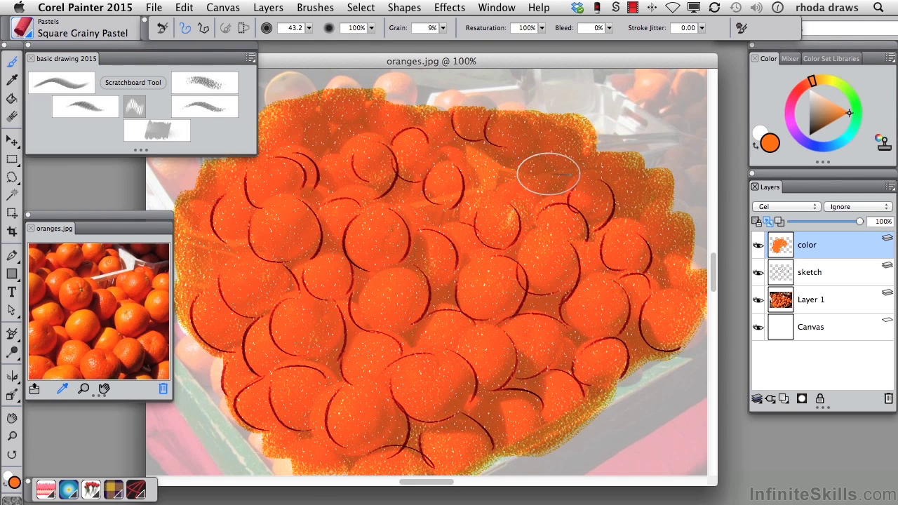
Reset the brush to its default size and toggle the color and sketch layers to compare.
left_click(160, 30)
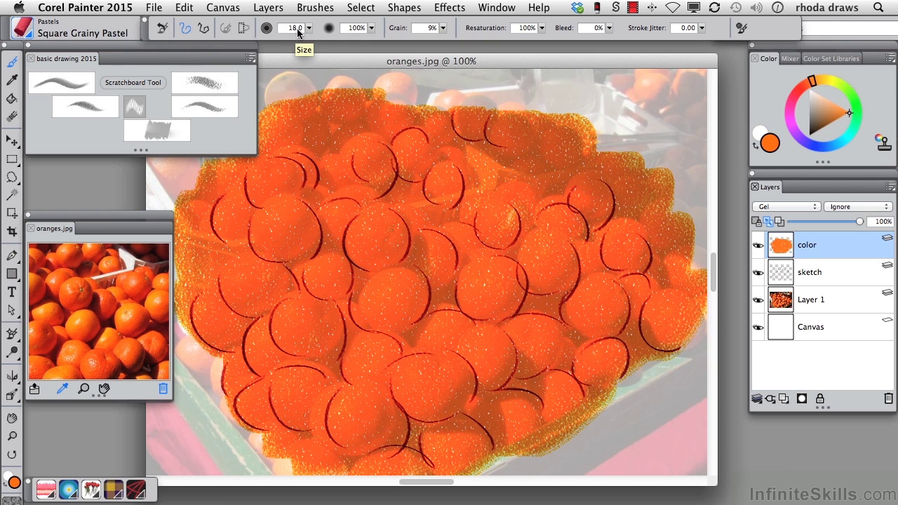
left_click(759, 246)
left_click(758, 245)
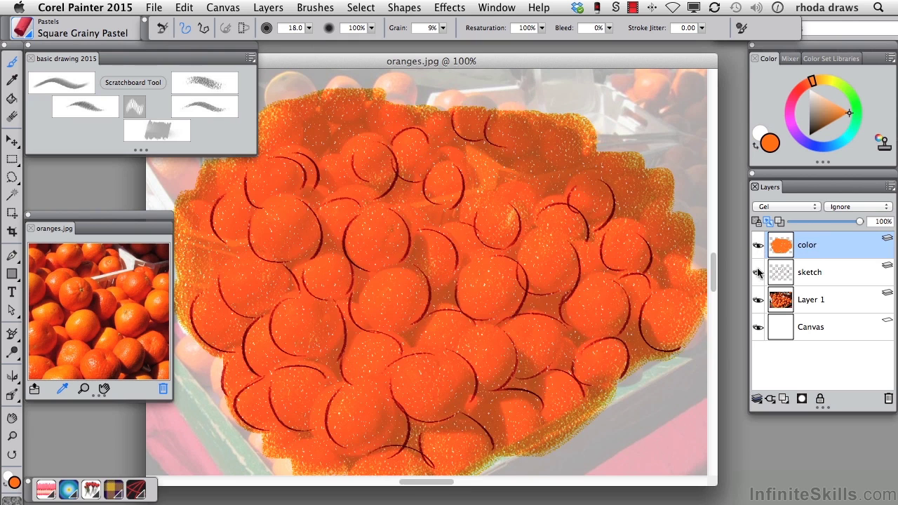
left_click(757, 274)
left_click(758, 272)
Move the sketch layer above color, try Multiply and Darken, then settle on Default blending.
left_click_drag(835, 278, 835, 240)
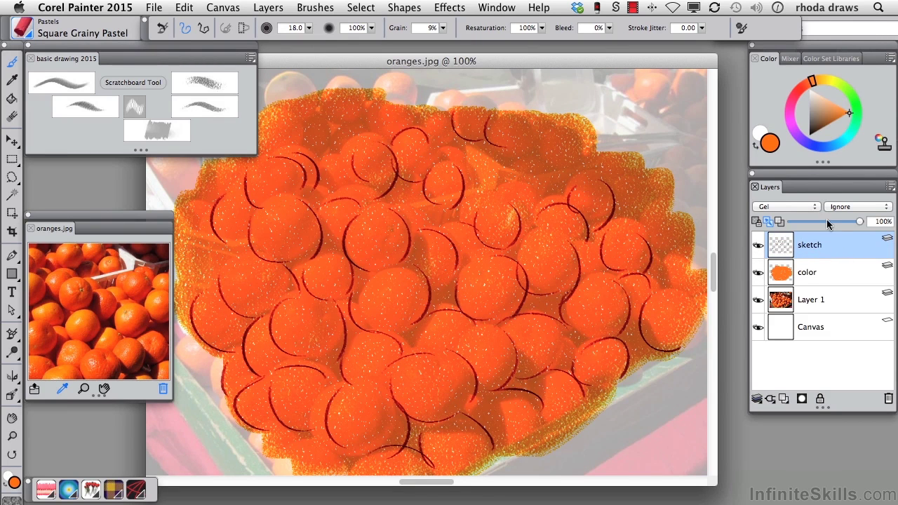
left_click(786, 206)
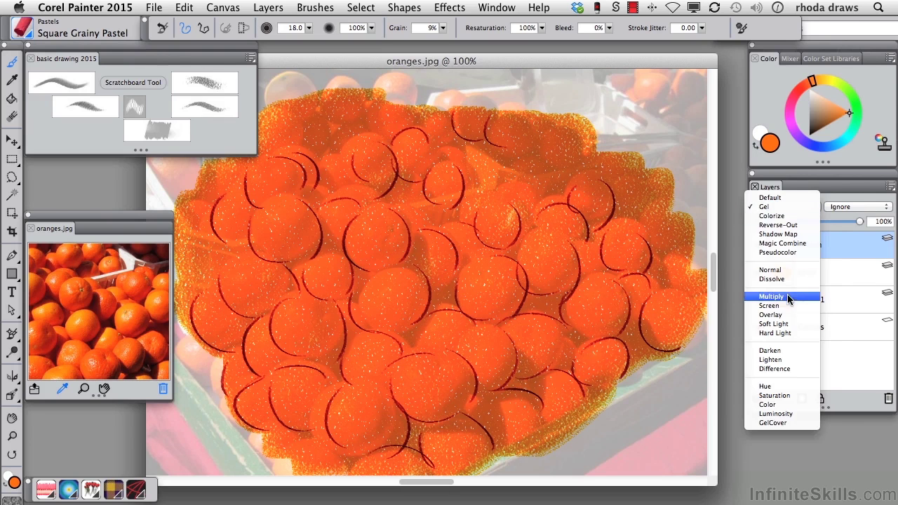
left_click(789, 297)
left_click(810, 205)
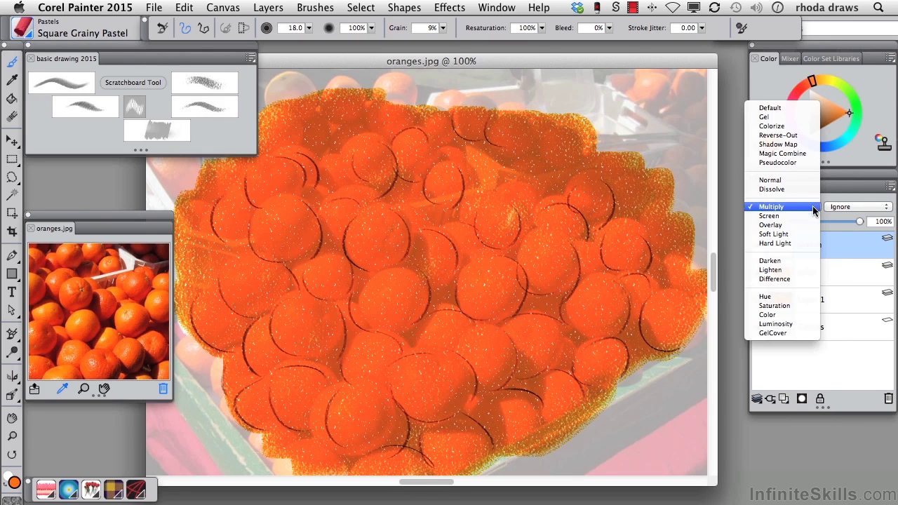
left_click(790, 260)
left_click(813, 206)
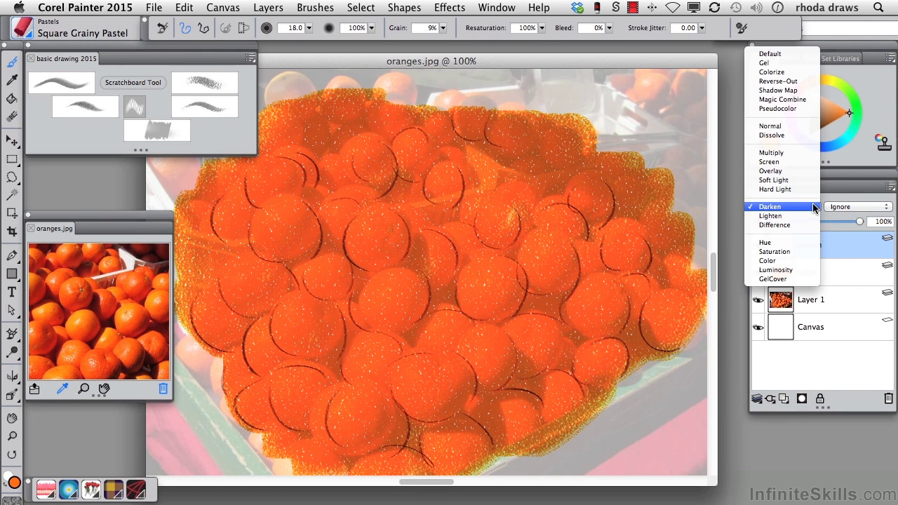
left_click(785, 54)
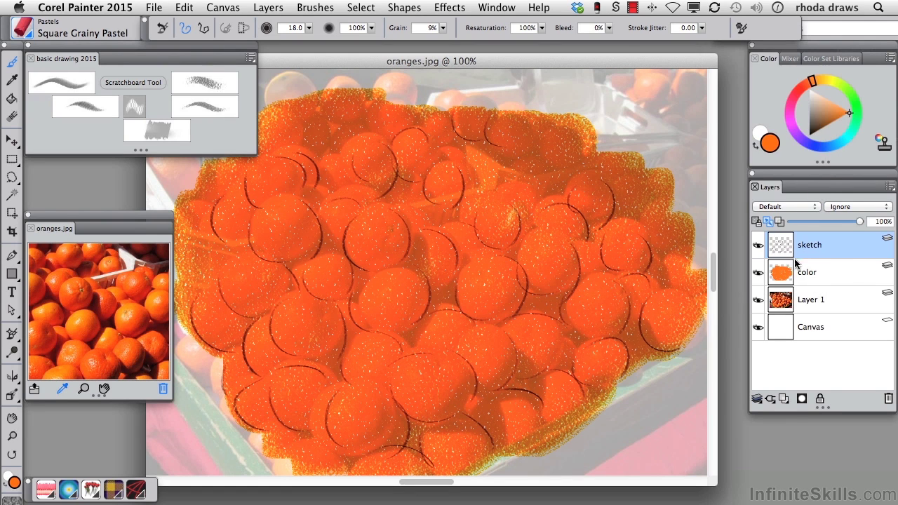
Add a new layer on top and name it 'shadow'.
left_click(783, 398)
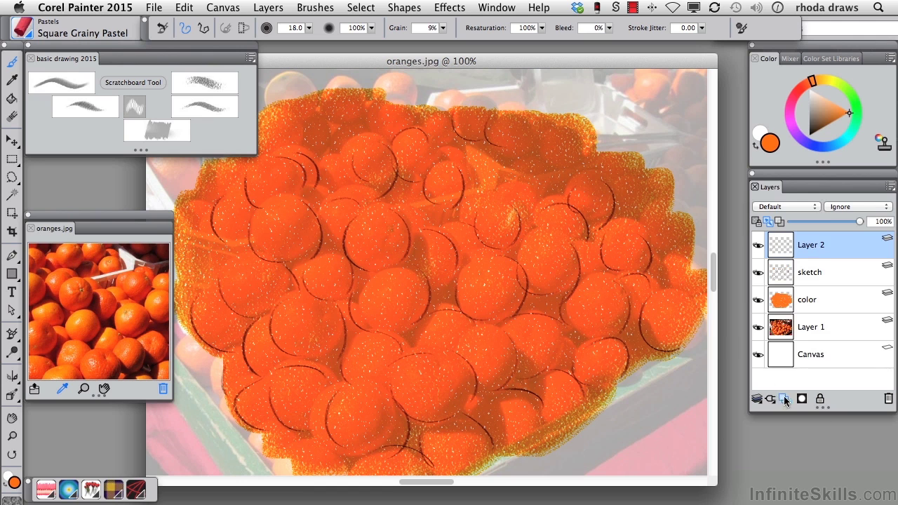
double_click(830, 237)
type("shadow")
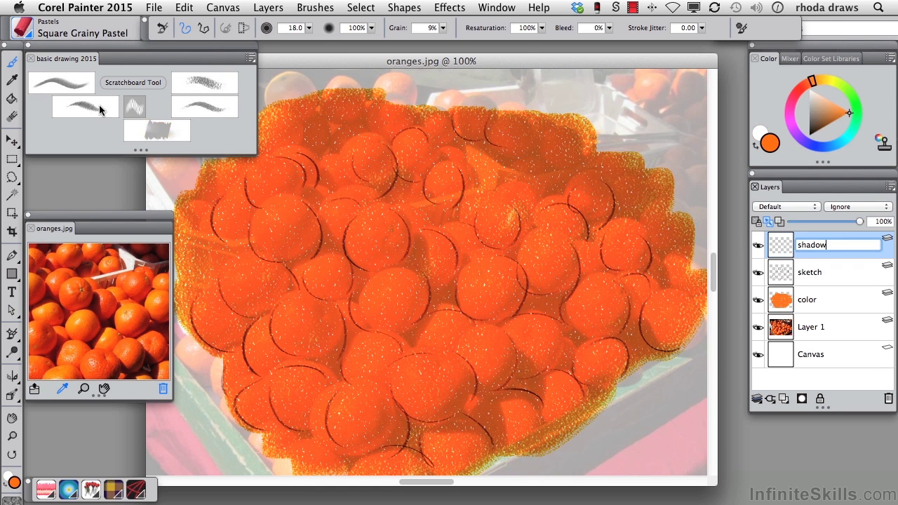
Choose Real 6B Soft Pencil, sample a dark brownish red from the photo, and hide the color layer.
left_click(65, 85)
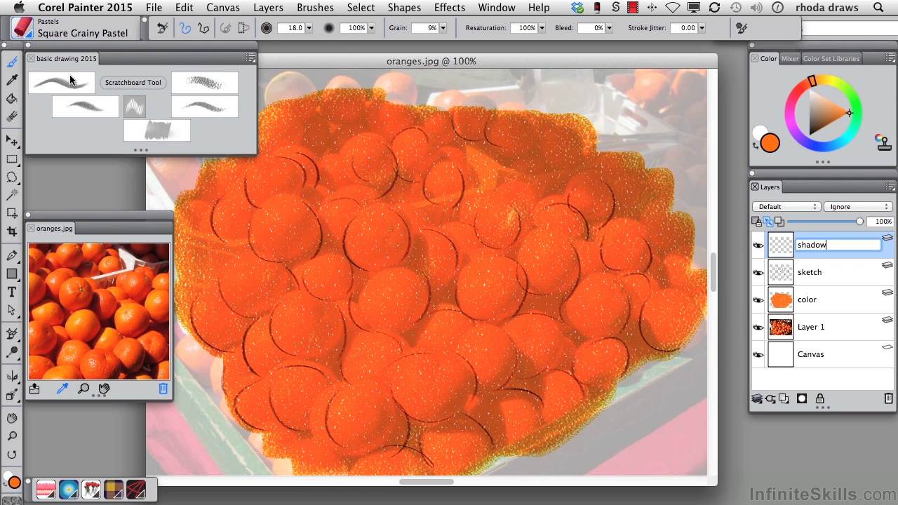
left_click(93, 294)
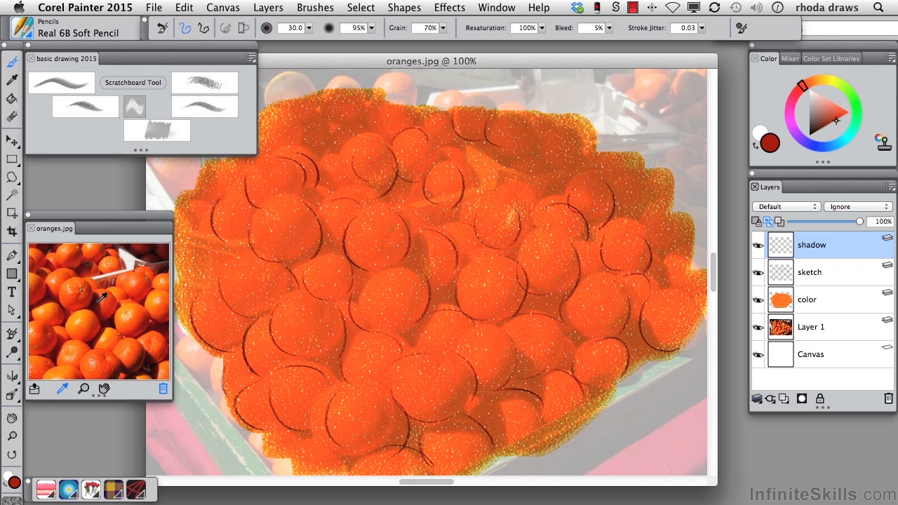
left_click(102, 298)
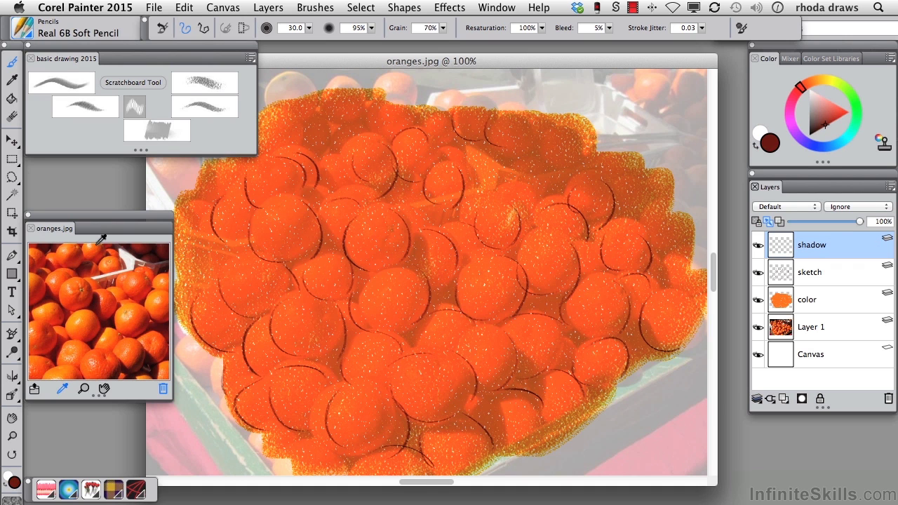
left_click(758, 300)
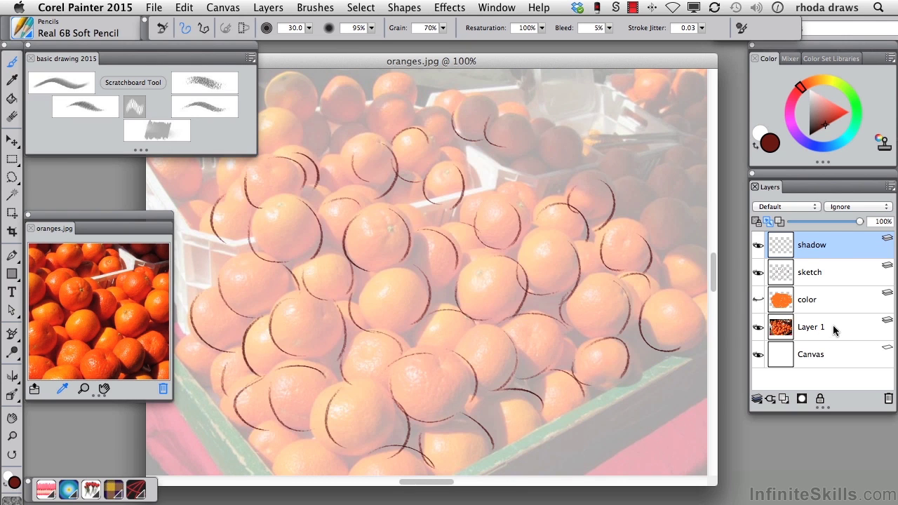
Paint dark shadow strokes between the left, top and central oranges with Soft Pencil, then Soft Conte.
mouse_move(319, 191)
left_mouse_down()
mouse_move(310, 194)
mouse_move(307, 179)
mouse_move(323, 203)
mouse_move(319, 261)
mouse_move(335, 249)
mouse_move(326, 235)
mouse_move(280, 268)
left_mouse_up()
left_click_drag(342, 257, 352, 301)
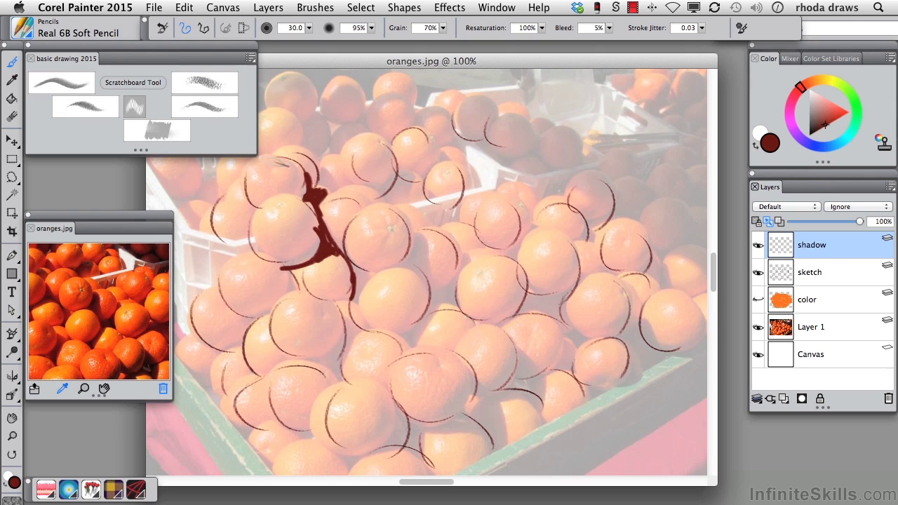
left_click(202, 105)
mouse_move(385, 181)
left_mouse_down()
mouse_move(417, 186)
mouse_move(368, 194)
left_mouse_up()
left_click_drag(425, 139, 449, 150)
mouse_move(293, 274)
left_mouse_down()
mouse_move(247, 315)
mouse_move(291, 280)
left_mouse_up()
mouse_move(348, 314)
left_mouse_down()
mouse_move(335, 354)
mouse_move(344, 370)
left_mouse_up()
mouse_move(403, 249)
left_mouse_down()
mouse_move(419, 331)
mouse_move(459, 298)
mouse_move(462, 254)
left_mouse_up()
Add Real Soft Conte shadow marks between the right-side, bottom and middle oranges.
mouse_move(511, 248)
left_mouse_down()
mouse_move(540, 302)
mouse_move(572, 298)
mouse_move(621, 333)
mouse_move(644, 368)
mouse_move(638, 344)
left_mouse_up()
mouse_move(586, 232)
left_mouse_down()
mouse_move(607, 223)
mouse_move(547, 188)
left_mouse_up()
left_click_drag(596, 190, 640, 221)
left_click_drag(484, 147, 507, 167)
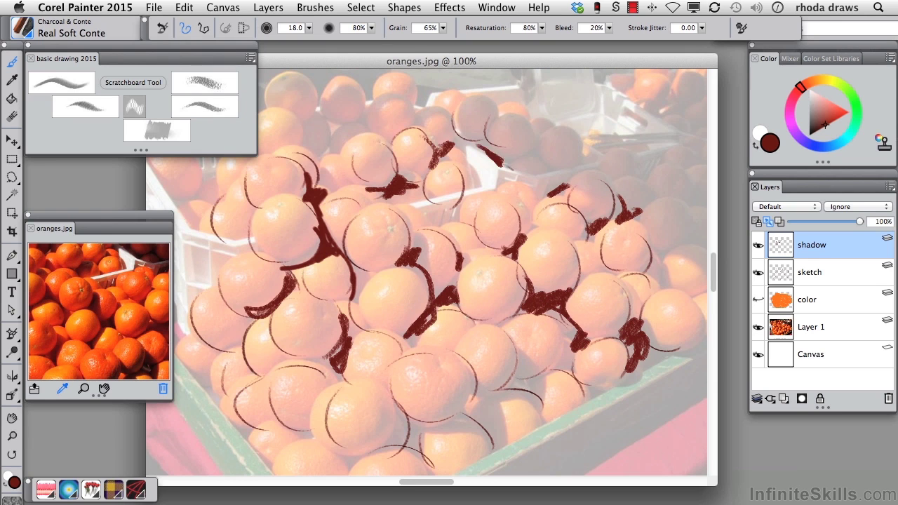
left_click_drag(246, 317, 223, 349)
mouse_move(288, 431)
left_mouse_down()
mouse_move(312, 425)
mouse_move(337, 382)
left_mouse_up()
mouse_move(403, 412)
left_mouse_down()
mouse_move(382, 442)
mouse_move(419, 444)
left_mouse_up()
mouse_move(482, 390)
left_mouse_down()
mouse_move(470, 421)
mouse_move(494, 443)
left_mouse_up()
mouse_move(333, 265)
left_mouse_down()
mouse_move(365, 298)
mouse_move(370, 274)
left_mouse_up()
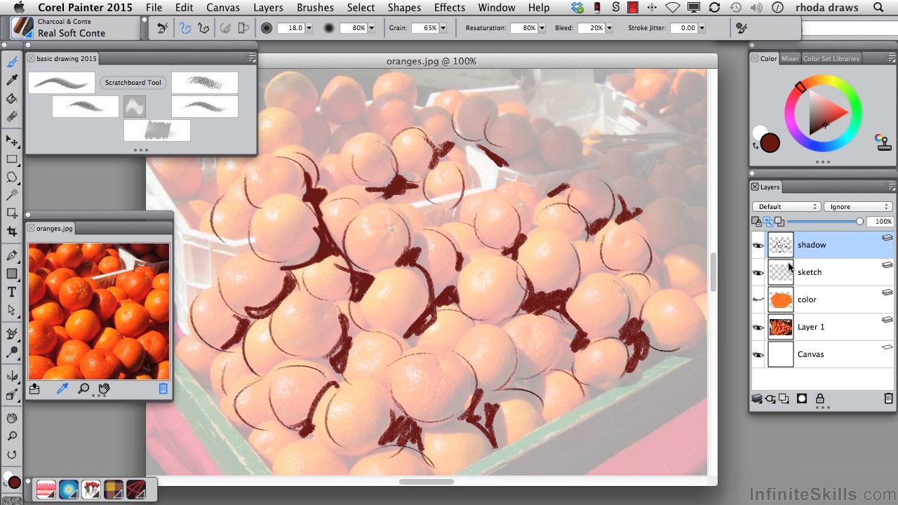
Show the color layer, hide the photo, and smudge the shadow marks with Soft Blender Stump.
left_click(757, 299)
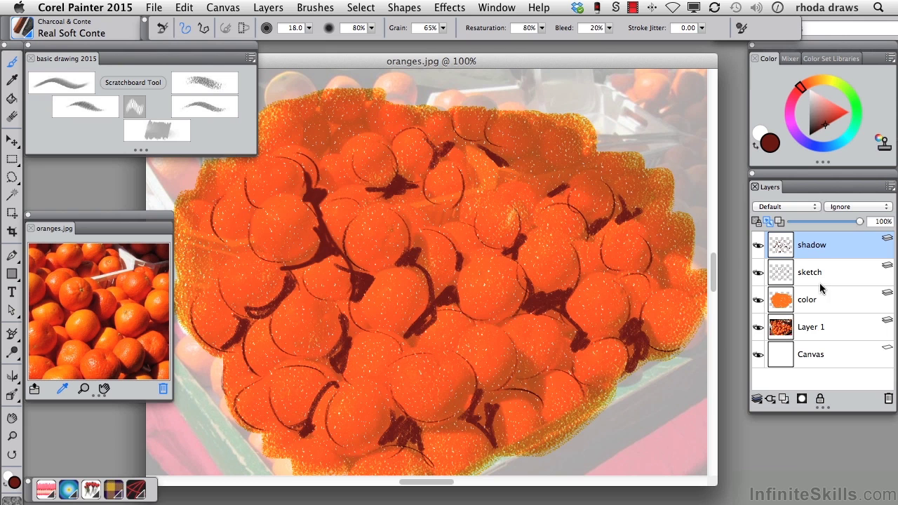
left_click(757, 327)
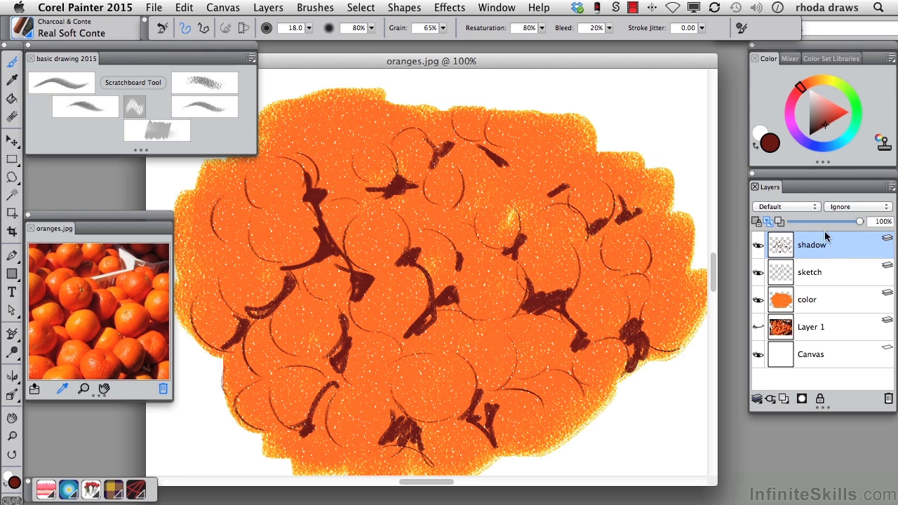
left_click(158, 131)
mouse_move(323, 263)
left_mouse_down()
mouse_move(313, 224)
mouse_move(323, 256)
mouse_move(314, 207)
mouse_move(325, 188)
mouse_move(293, 274)
mouse_move(279, 265)
mouse_move(355, 271)
mouse_move(353, 300)
mouse_move(332, 331)
mouse_move(350, 336)
mouse_move(290, 415)
left_mouse_up()
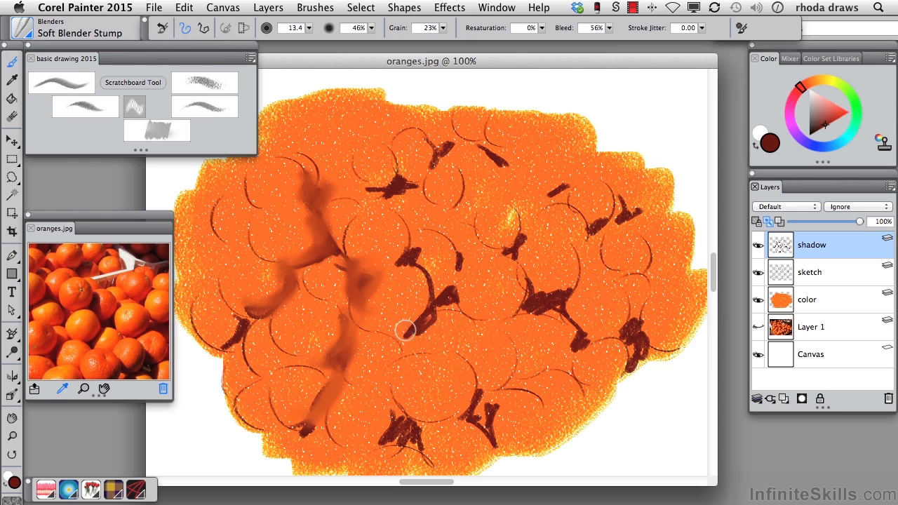
mouse_move(411, 326)
left_mouse_down()
mouse_move(422, 274)
mouse_move(435, 300)
mouse_move(412, 247)
mouse_move(404, 170)
mouse_move(363, 185)
mouse_move(448, 149)
mouse_move(431, 138)
mouse_move(452, 151)
left_mouse_up()
Try Gel then return the shadow layer to Default, soften right-side marks, and add a new layer.
left_click(813, 207)
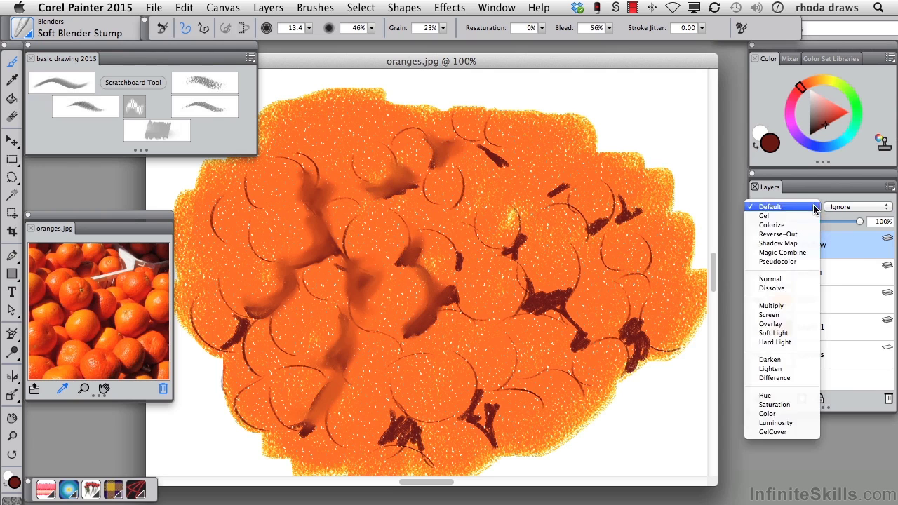
left_click(807, 215)
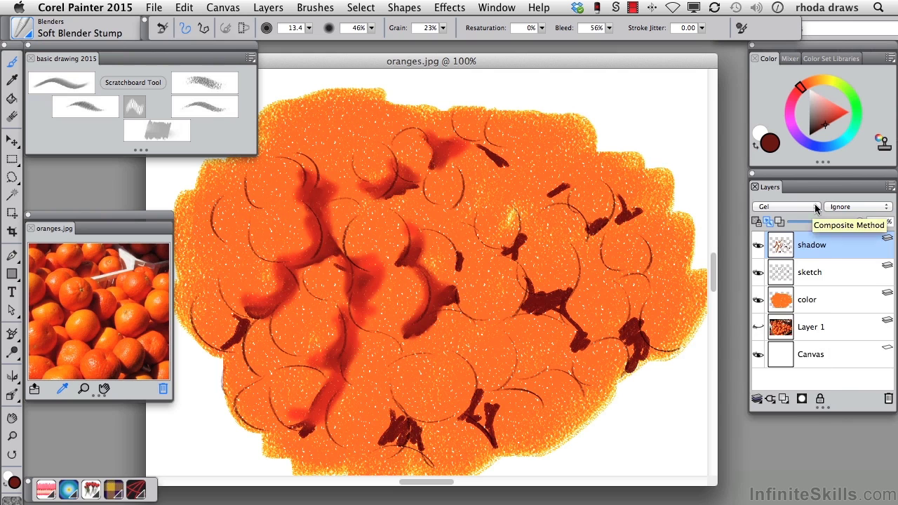
left_click(782, 206)
left_click(772, 195)
mouse_move(523, 244)
left_mouse_down()
mouse_move(524, 313)
mouse_move(564, 319)
mouse_move(576, 354)
mouse_move(573, 199)
mouse_move(593, 240)
mouse_move(609, 201)
mouse_move(623, 321)
mouse_move(644, 310)
mouse_move(638, 367)
mouse_move(467, 394)
mouse_move(488, 416)
mouse_move(417, 262)
mouse_move(452, 261)
mouse_move(386, 433)
mouse_move(411, 431)
left_mouse_up()
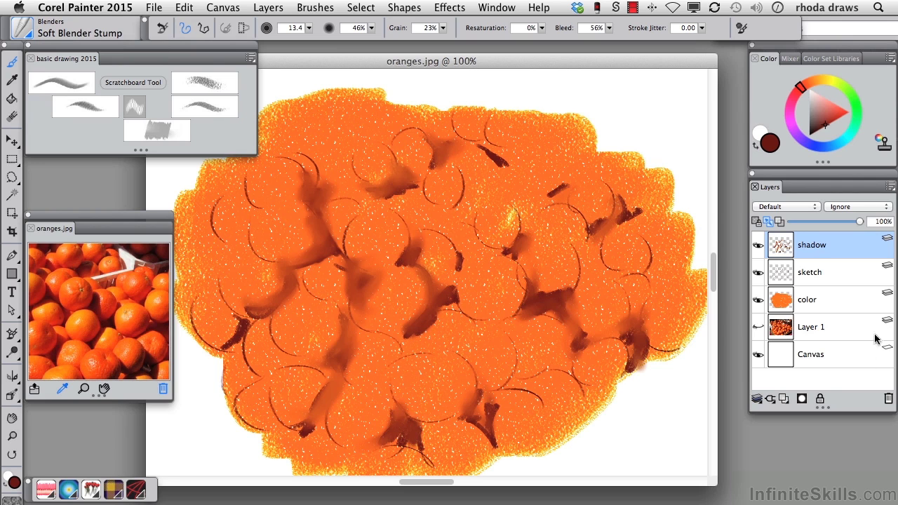
left_click(783, 398)
Select all, sample orange from the photo, pick Real Soft Conte, hide the color layer and show the photo.
key("super+a")
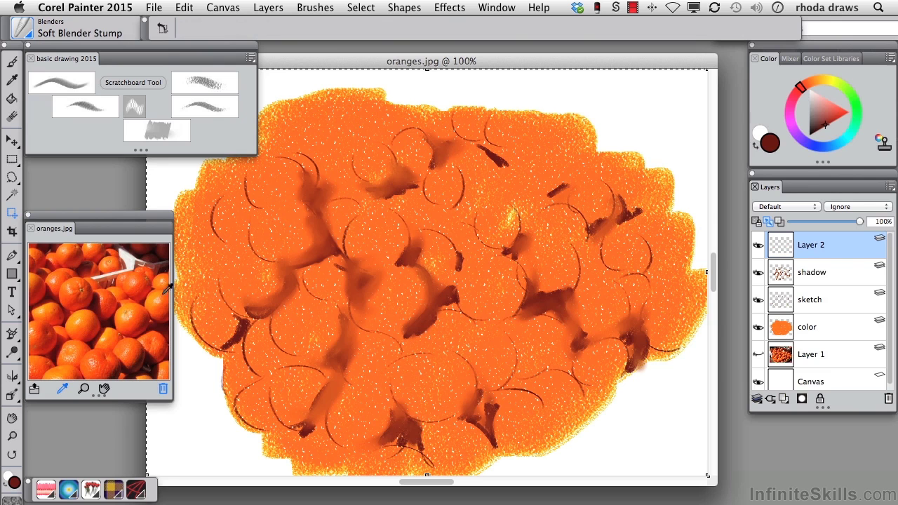
left_click(81, 320)
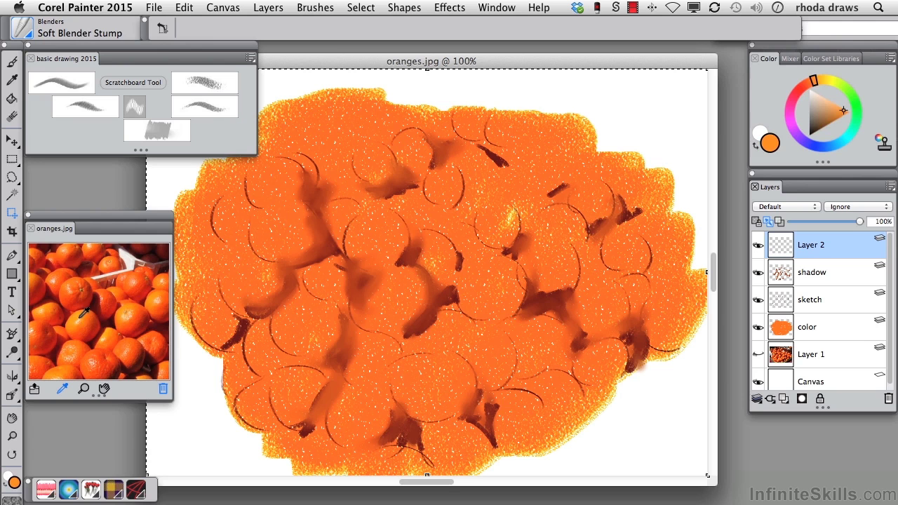
left_click(205, 109)
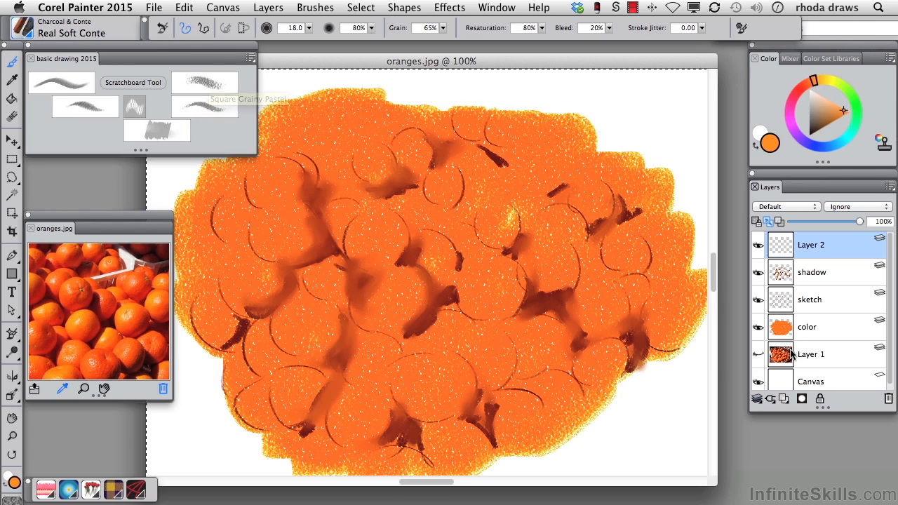
left_click(758, 328)
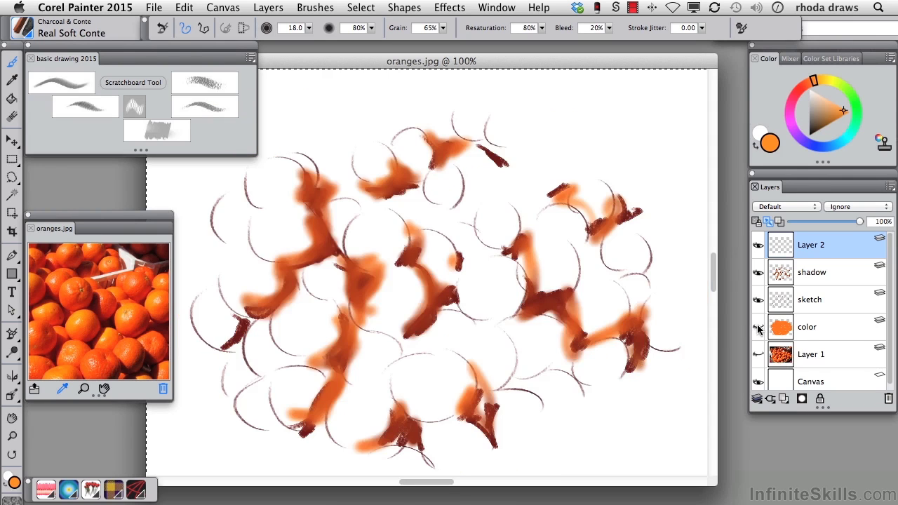
left_click(758, 355)
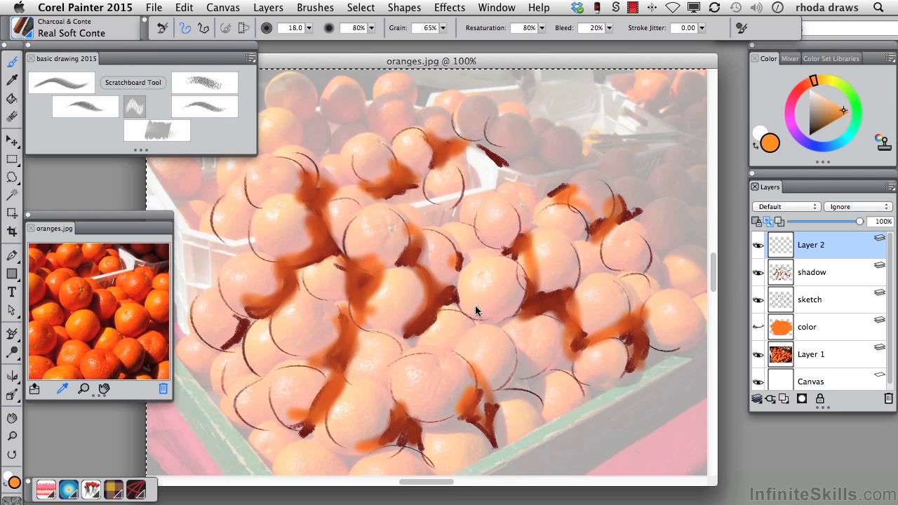
Dab highlights on two oranges and rename Layer 2 to 'highlights'.
left_click_drag(273, 219, 288, 215)
left_click_drag(365, 231, 372, 228)
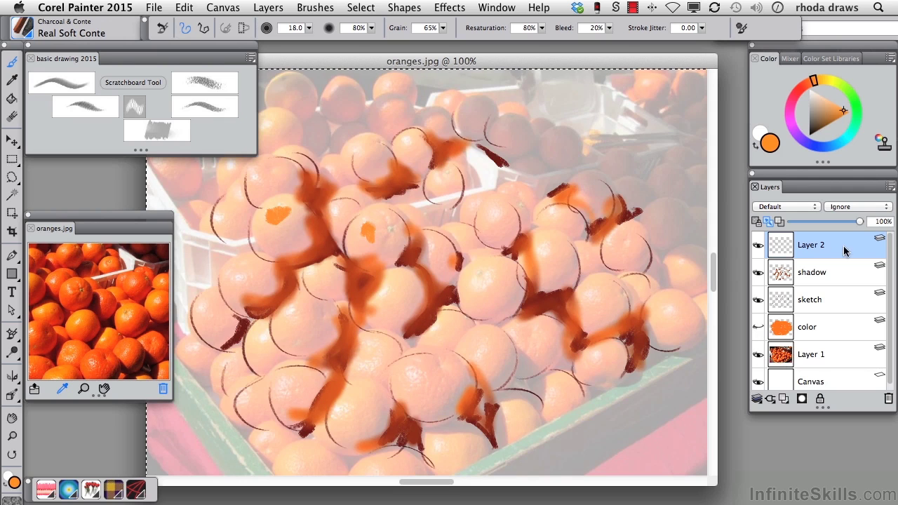
double_click(811, 245)
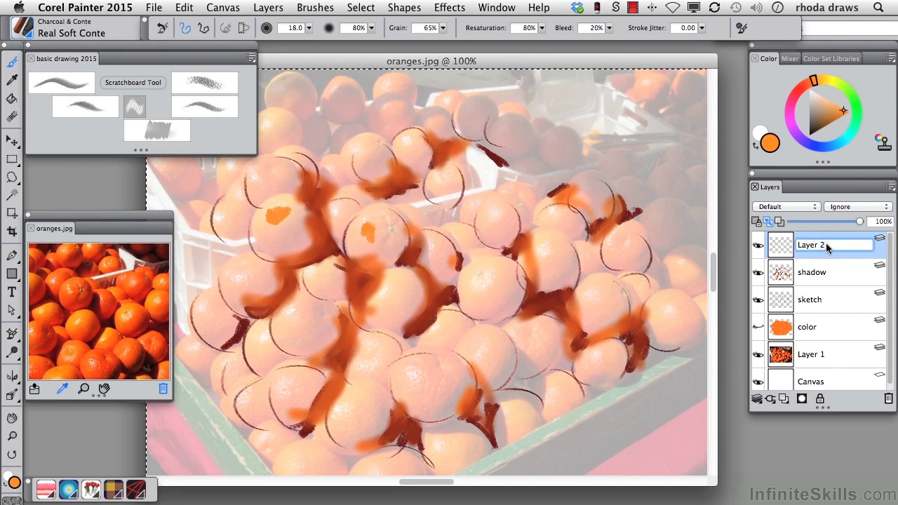
type("highlights")
Dab pale orange highlights on more oranges across the pile, then show the color layer again.
left_click_drag(493, 278, 480, 284)
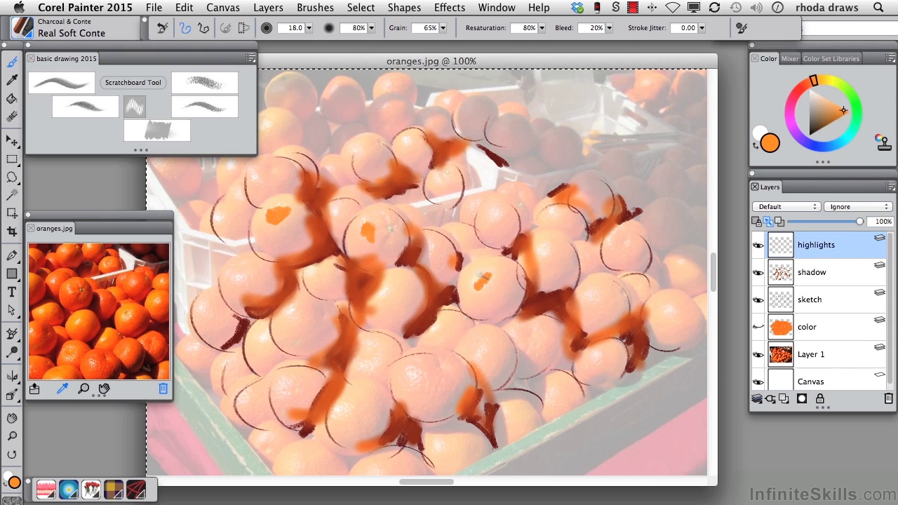
left_click_drag(389, 292, 382, 302)
left_click_drag(300, 308, 288, 326)
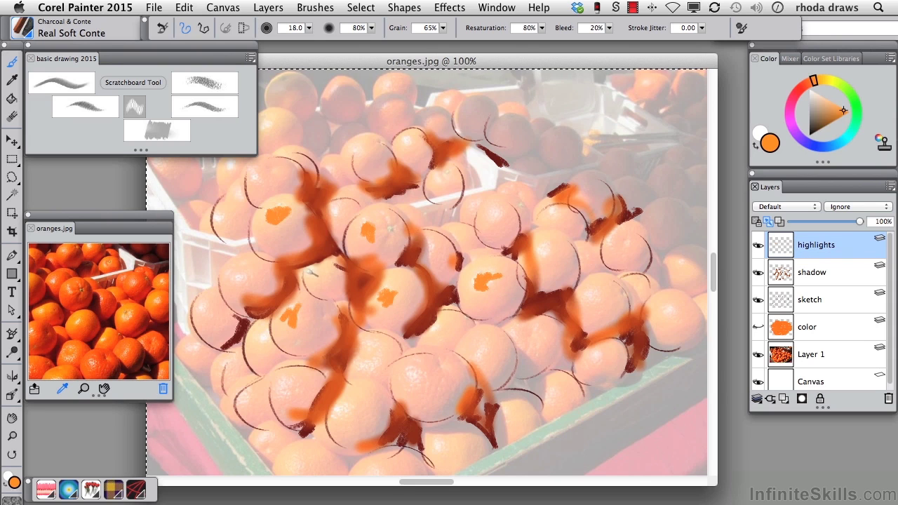
left_click_drag(320, 271, 307, 279)
left_click_drag(372, 349, 361, 370)
left_click_drag(419, 369, 407, 385)
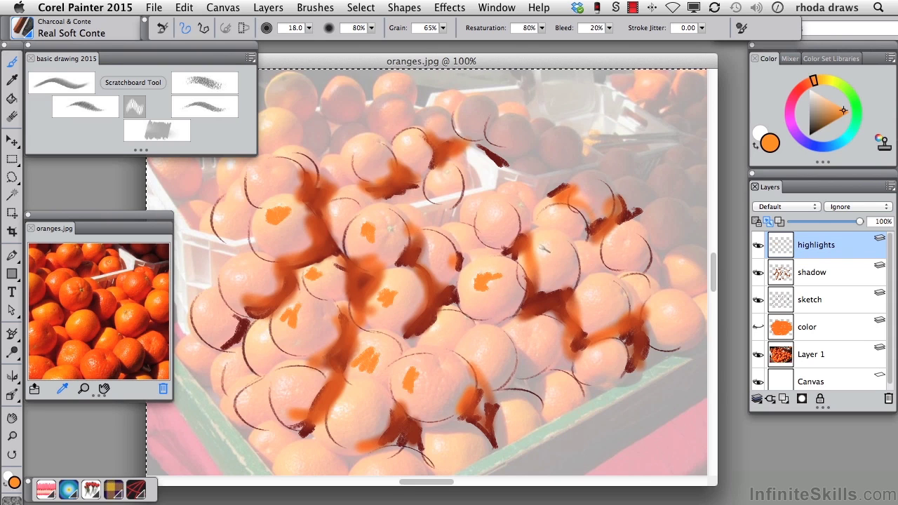
left_click_drag(552, 240, 539, 261)
left_click(758, 327)
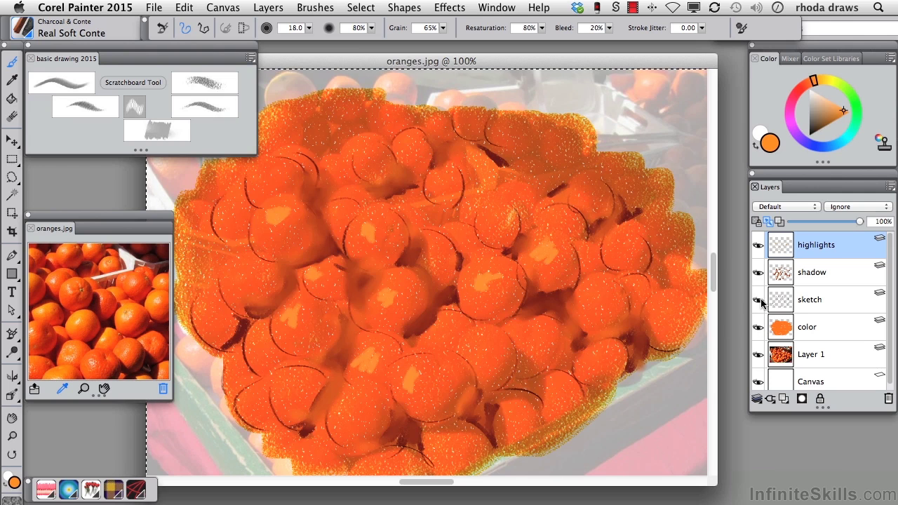
Set the highlights layer to Screen blending at 73% opacity.
double_click(817, 244)
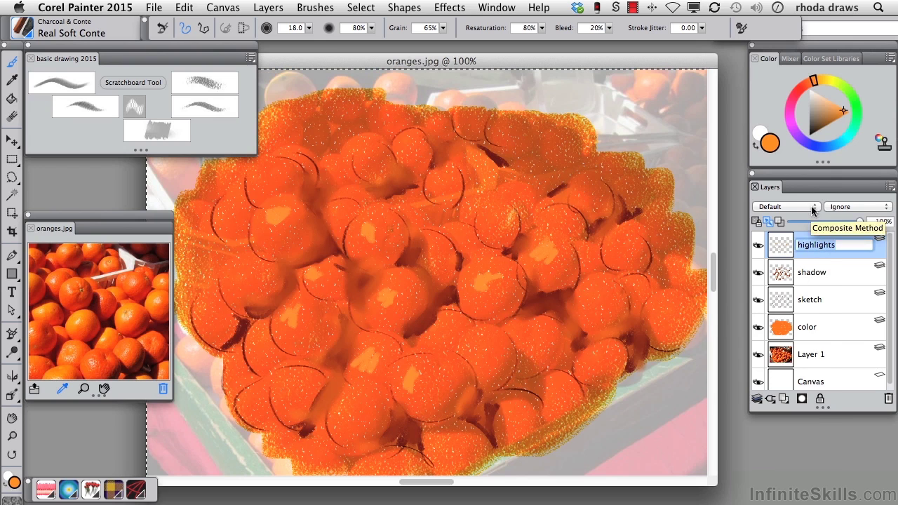
left_click(812, 206)
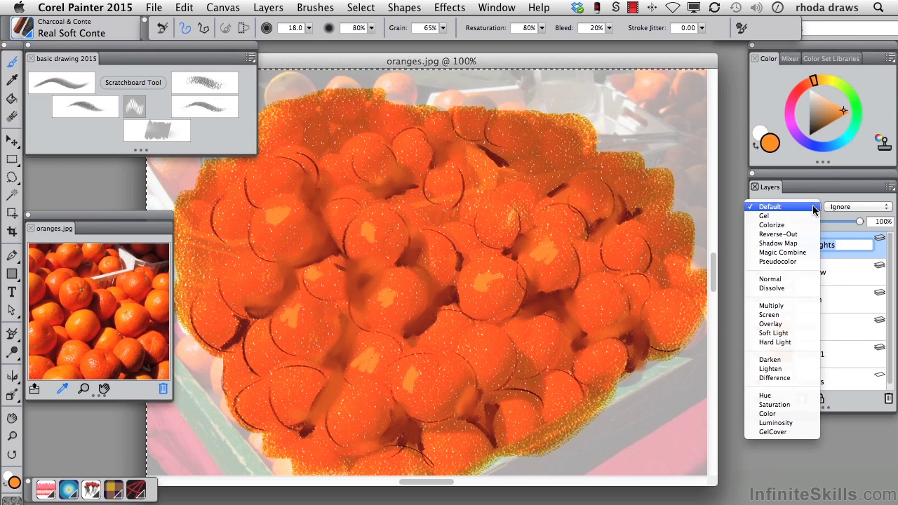
left_click(770, 315)
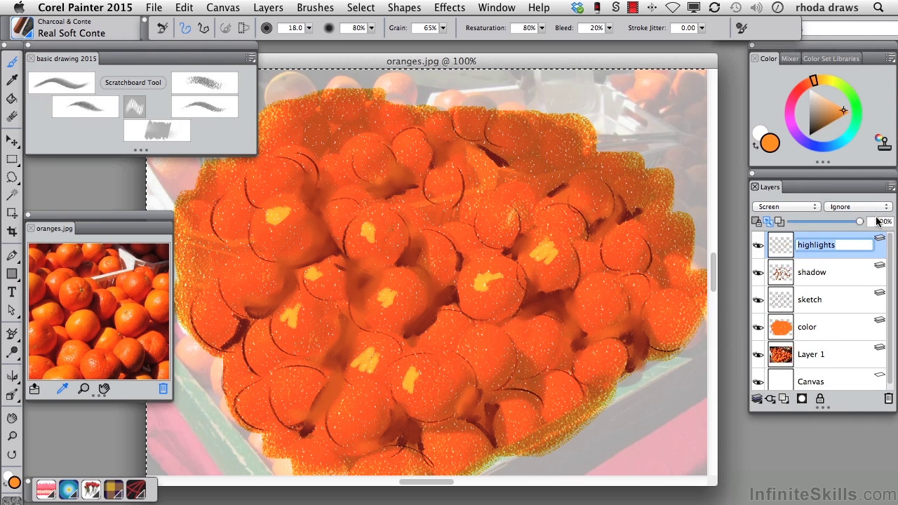
left_click_drag(859, 222, 840, 222)
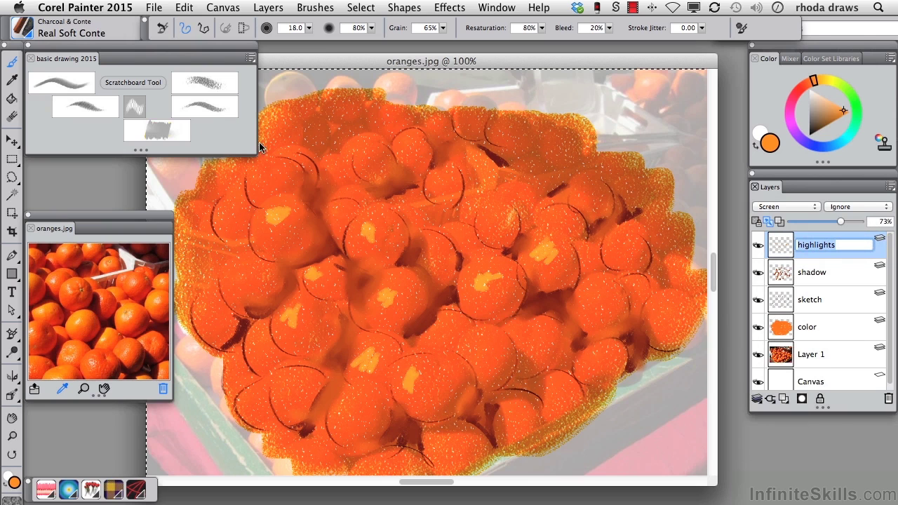
Smear the highlight dabs into soft glows with Soft Blender Stump and hide the reference photo.
left_click(160, 132)
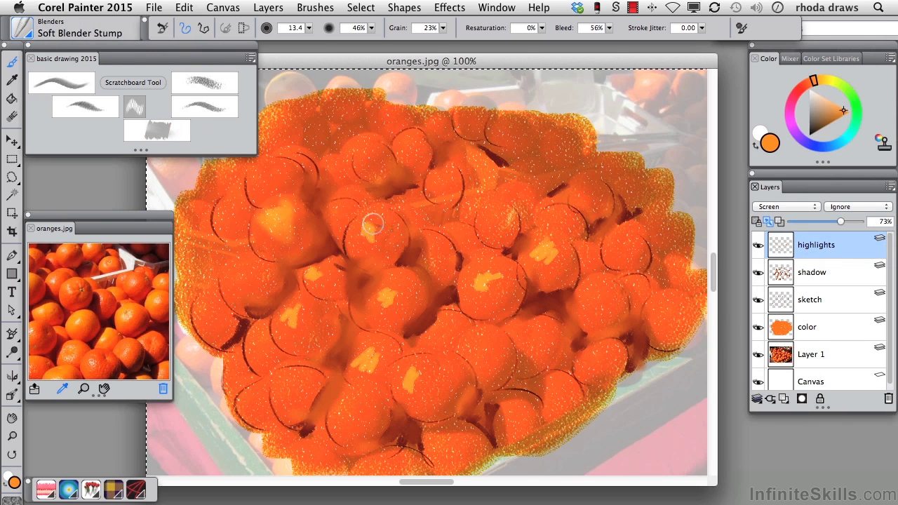
mouse_move(280, 322)
left_mouse_down()
mouse_move(334, 297)
mouse_move(350, 348)
mouse_move(370, 368)
mouse_move(361, 356)
mouse_move(358, 363)
mouse_move(410, 376)
mouse_move(383, 288)
mouse_move(492, 274)
mouse_move(478, 289)
mouse_move(604, 236)
mouse_move(479, 284)
left_mouse_up()
left_click(759, 354)
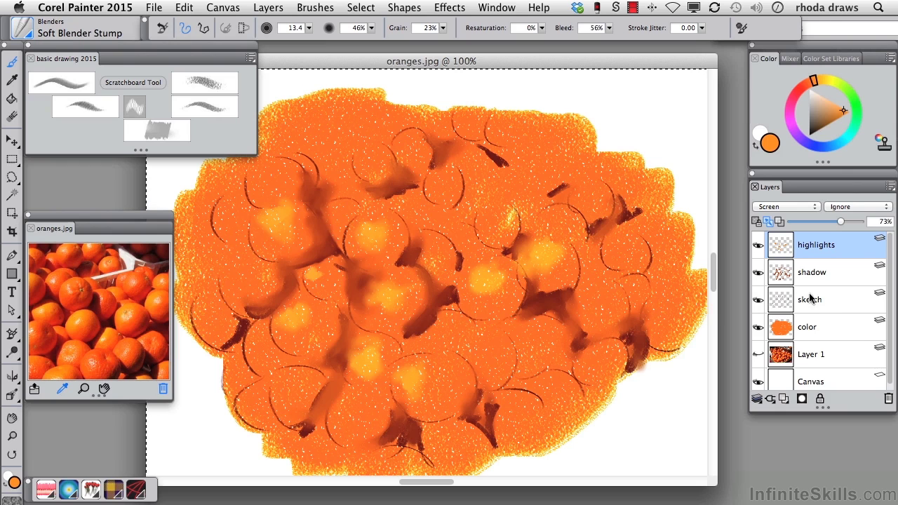
Nudge highlights opacity lower, then try Hard Light and Colorize before setting the shadow layer to Gel.
double_click(860, 245)
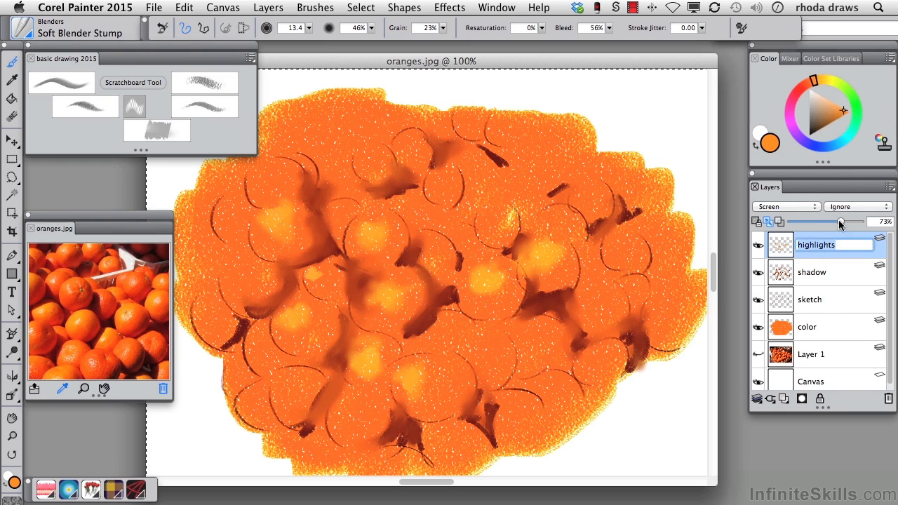
left_click_drag(838, 219, 836, 218)
left_click(834, 273)
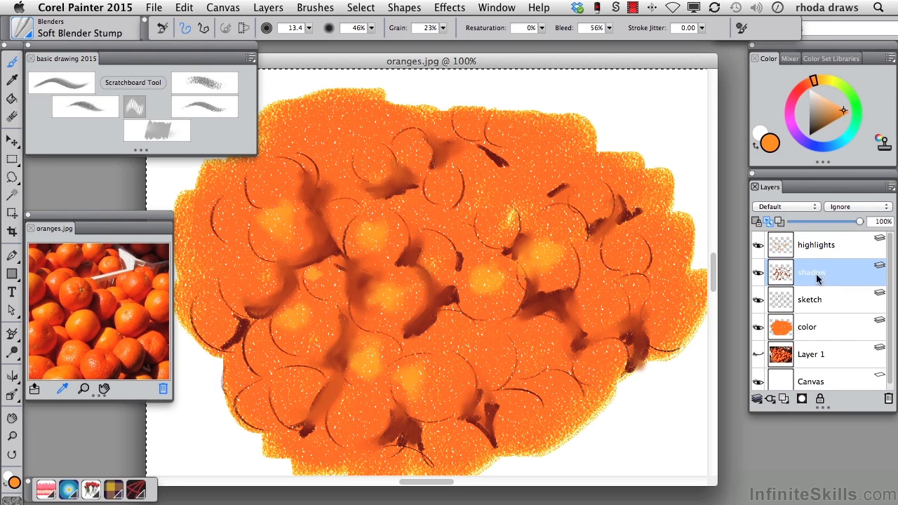
left_click(784, 206)
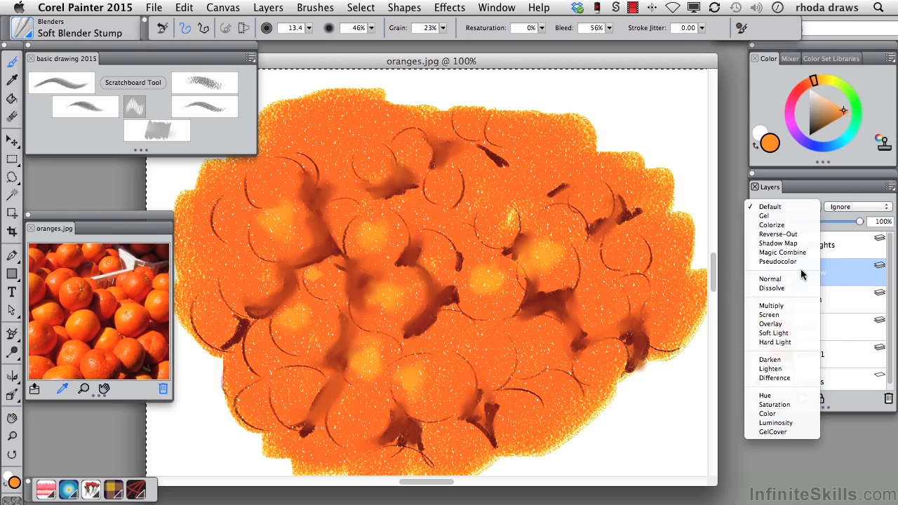
left_click(777, 341)
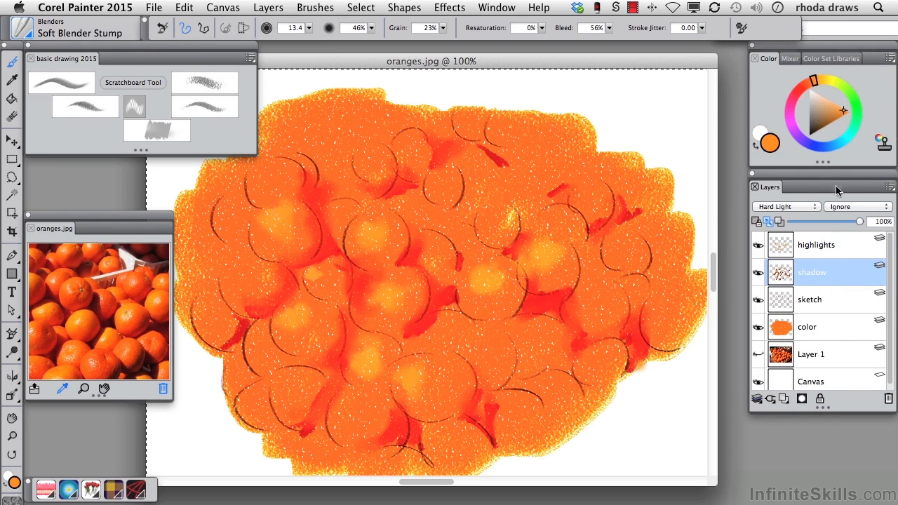
left_click(807, 206)
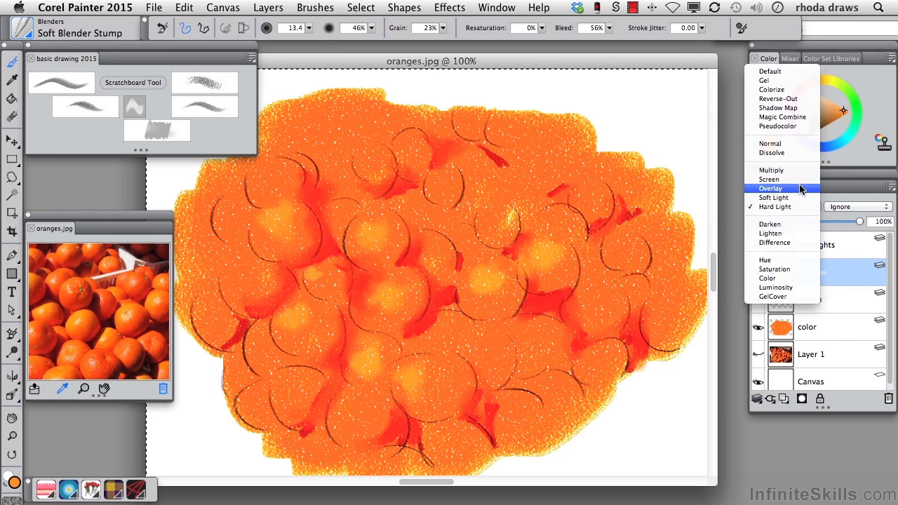
left_click(780, 89)
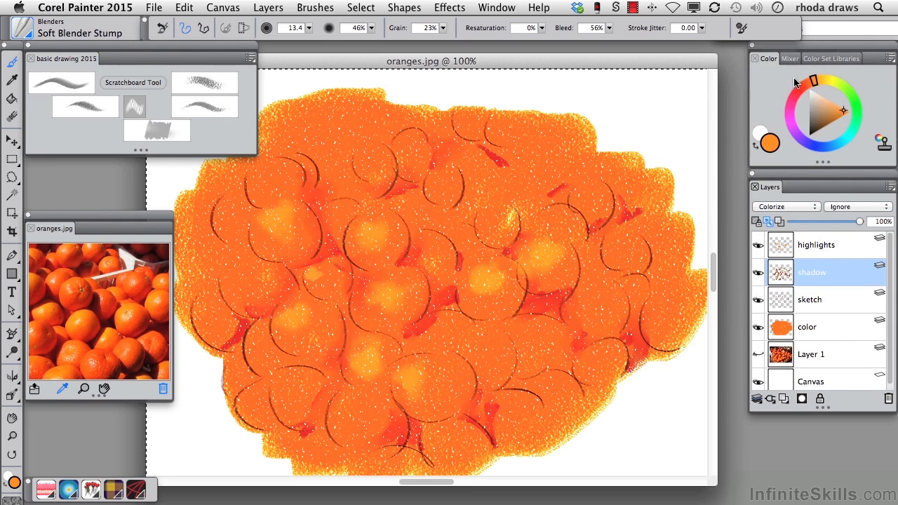
left_click(816, 207)
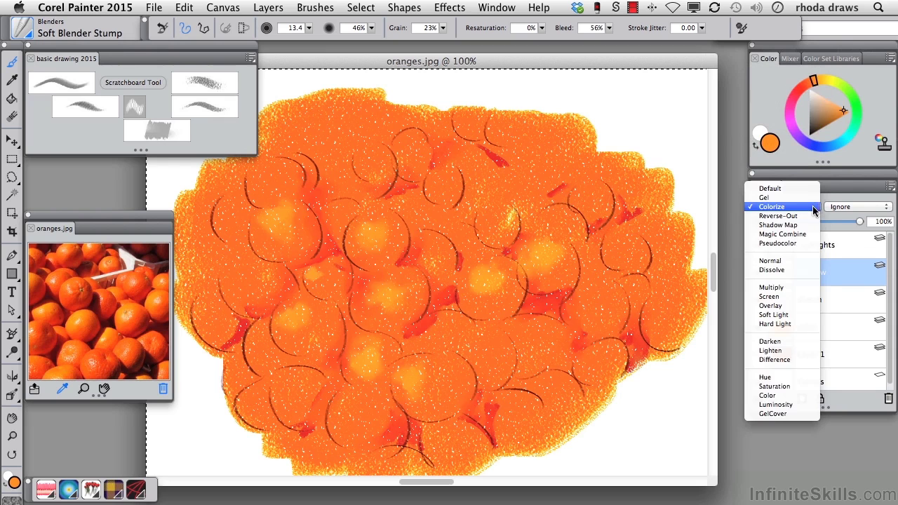
left_click(791, 197)
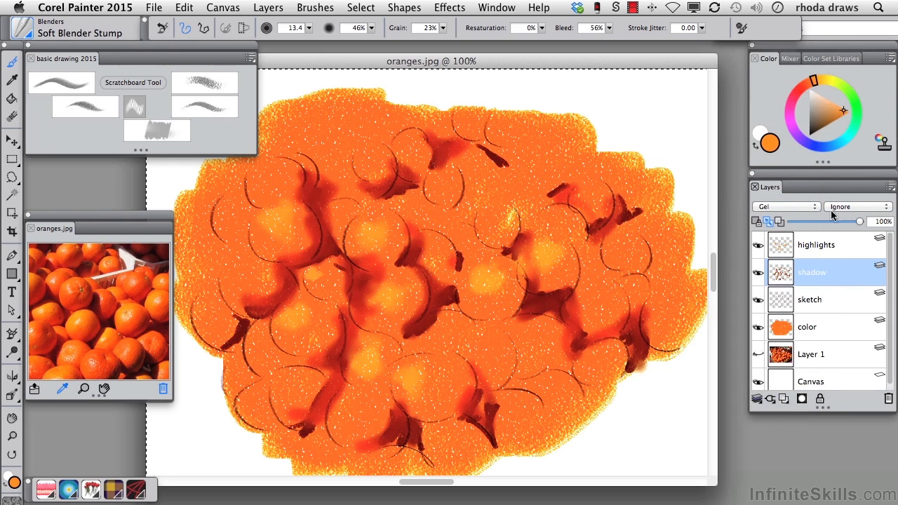